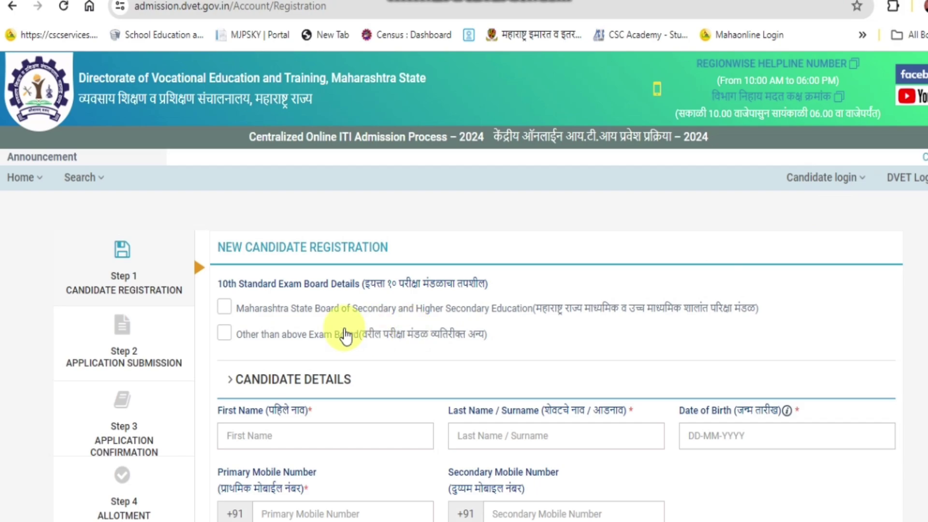
Scroll the New Candidate Registration form down to the 10th Standard Exam Board options.
scroll(348, 331, "down", 2)
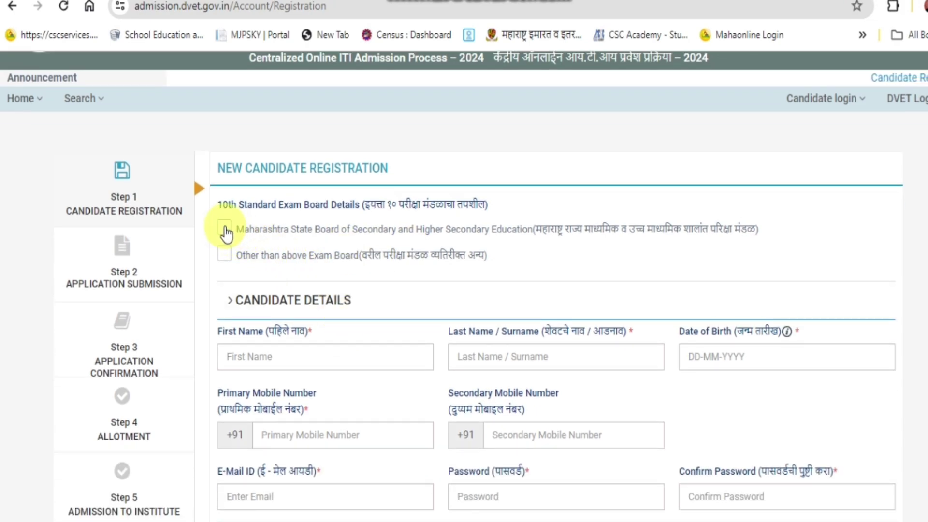
Tick Maharashtra State Board as the 10th Standard exam board.
left_click(224, 228)
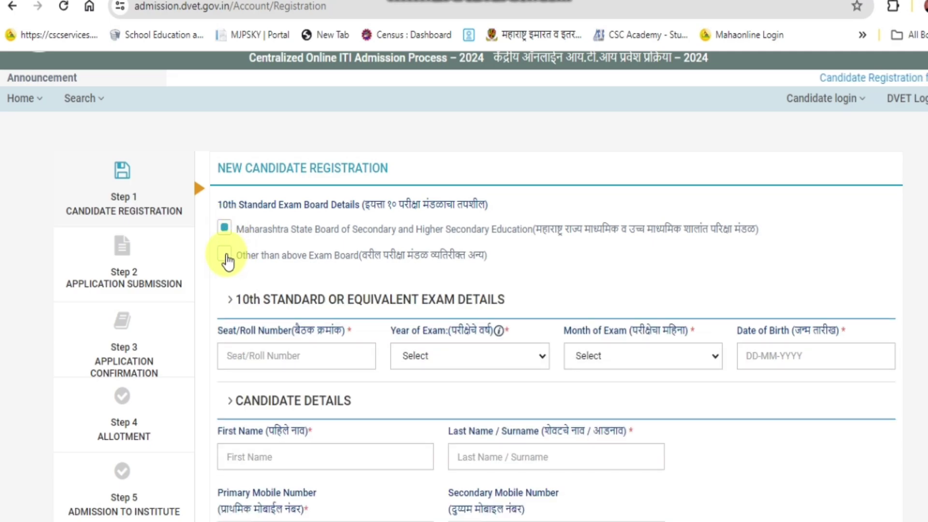
left_click(226, 255)
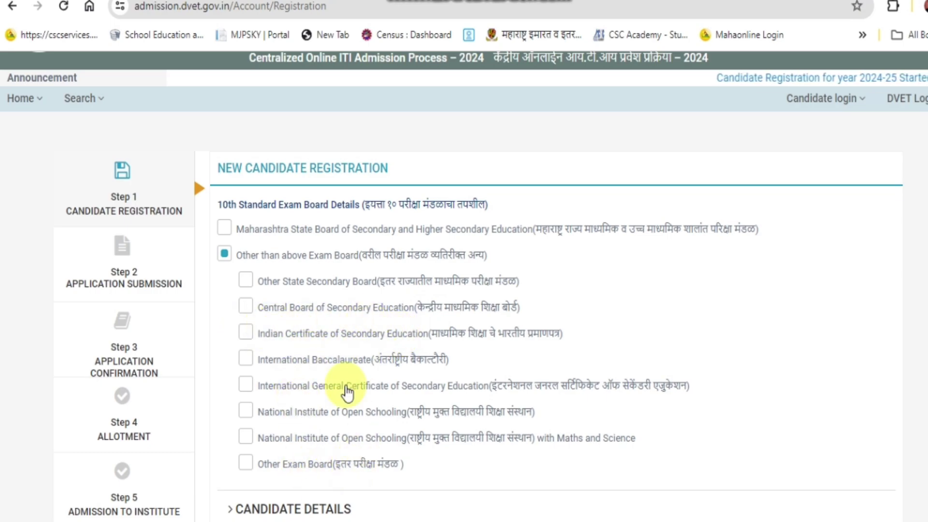
left_click(227, 230)
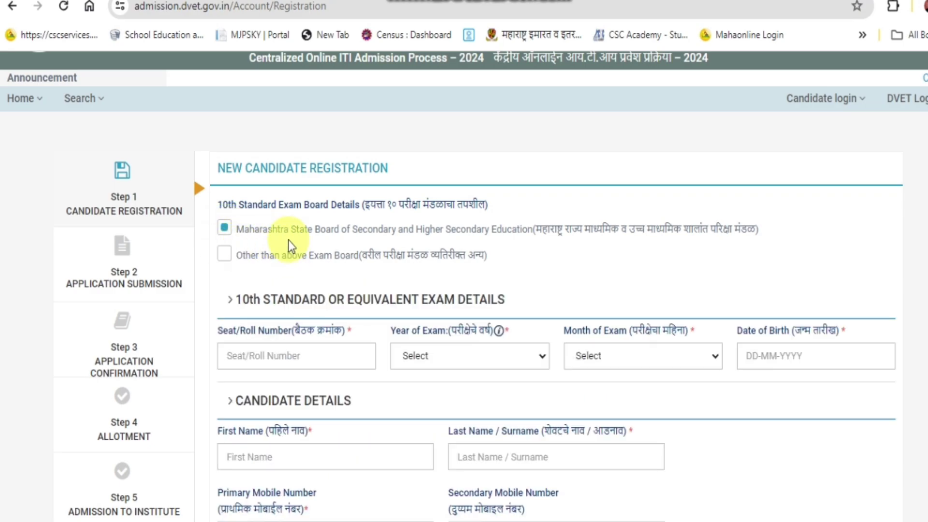
scroll(303, 271, "down", 3)
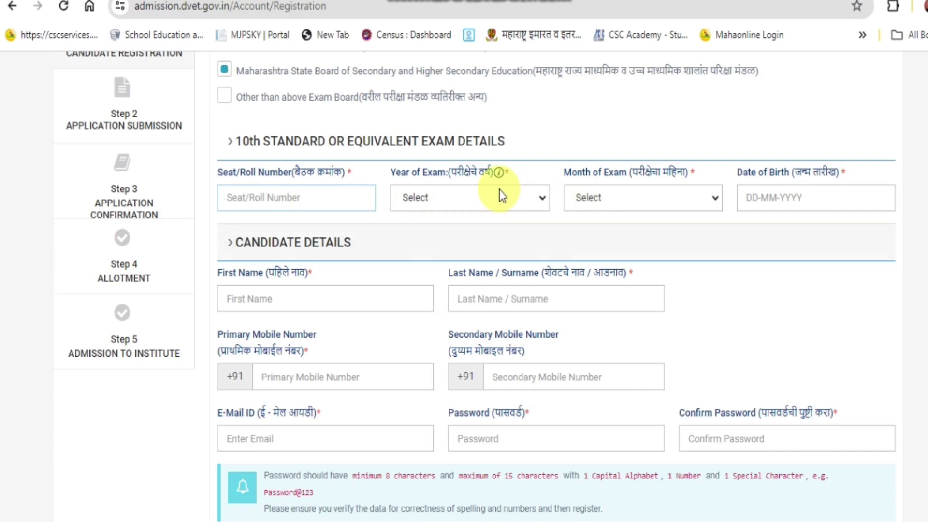
Set the 10th exam year to 2024 and the exam month to March.
left_click(482, 199)
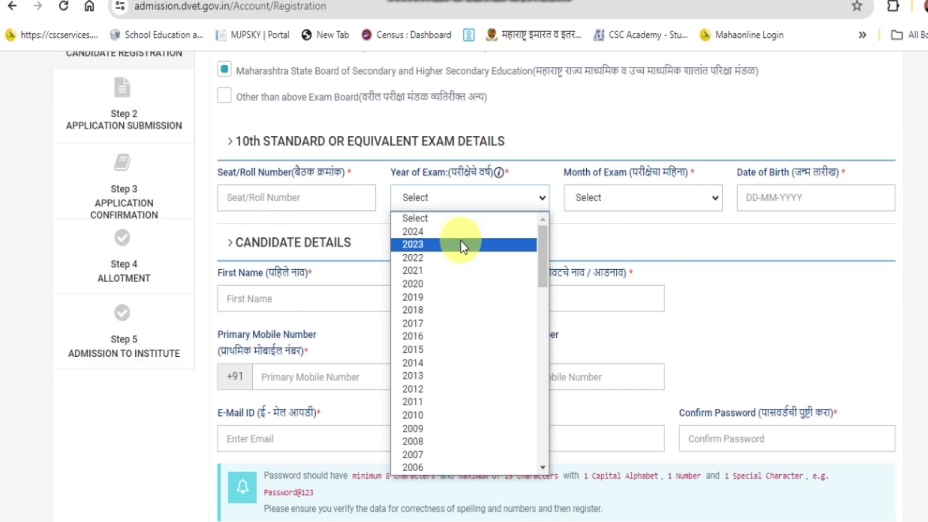
left_click(425, 232)
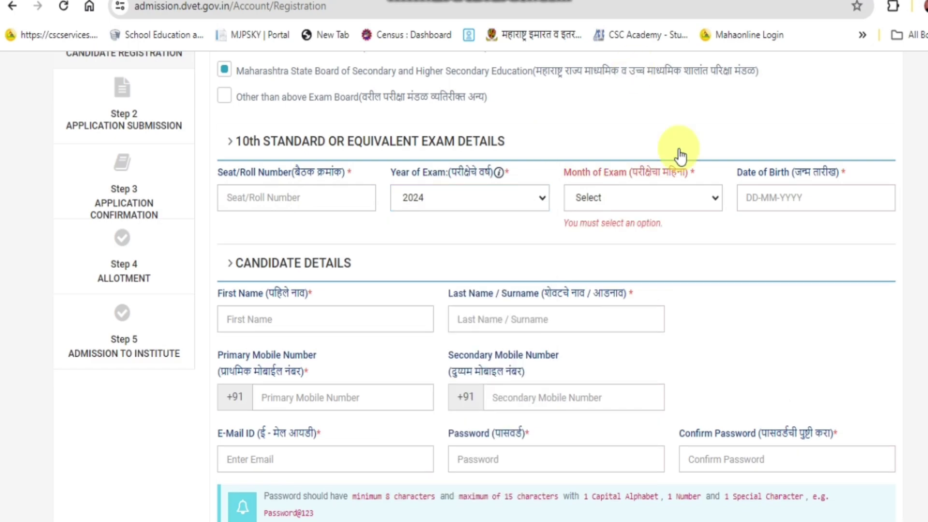
left_click(639, 194)
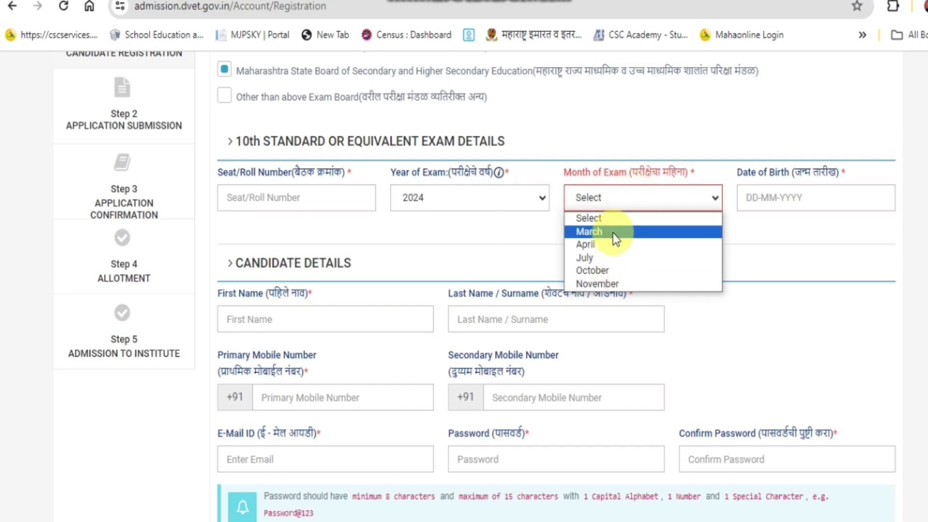
left_click(613, 233)
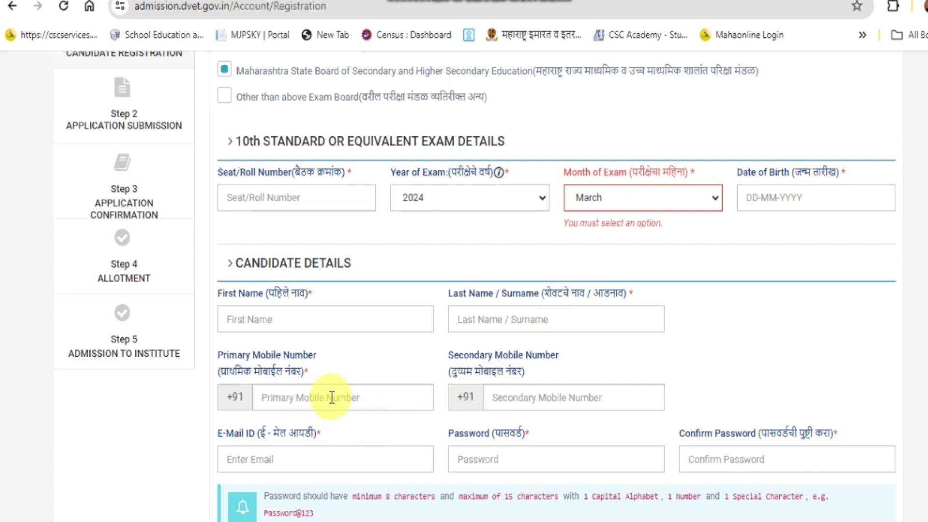
scroll(331, 394, "down", 3)
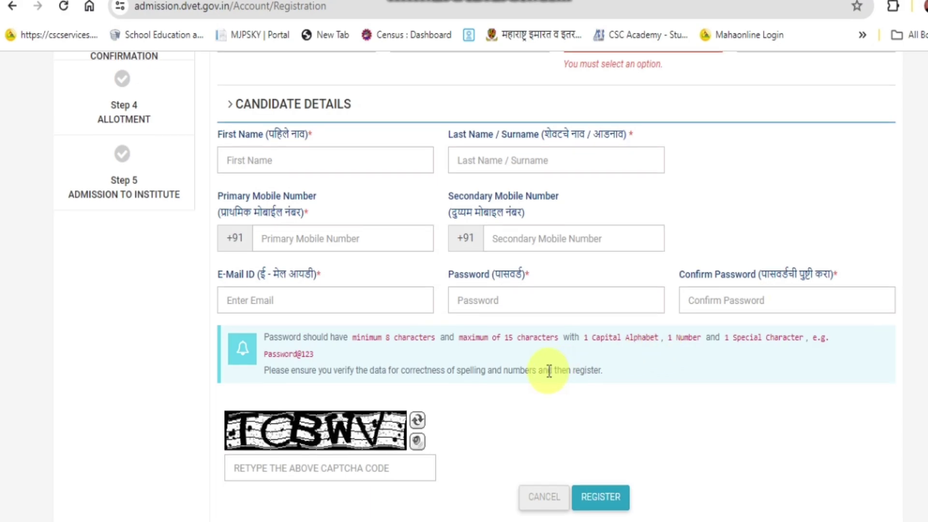
Enter the registration captcha, submit the details and verify the mobile OTP.
scroll(391, 363, "down", 1)
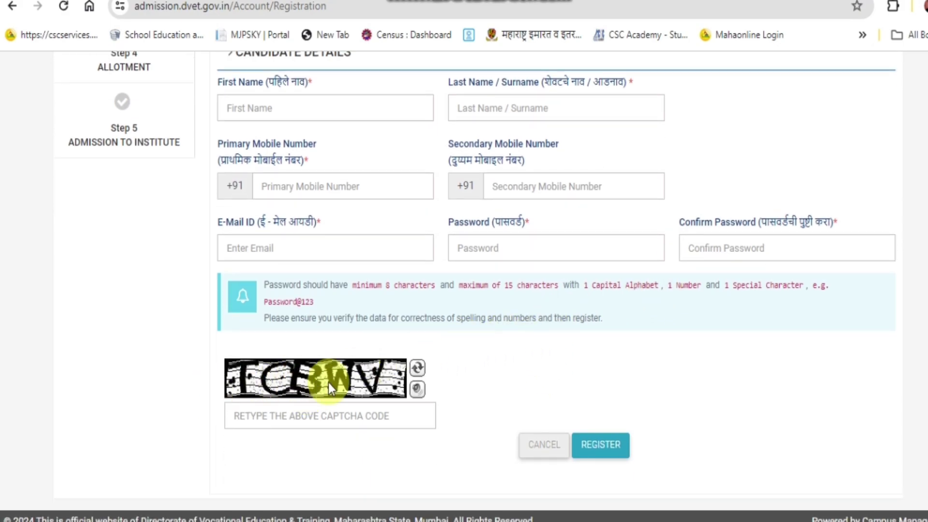
left_click(271, 418)
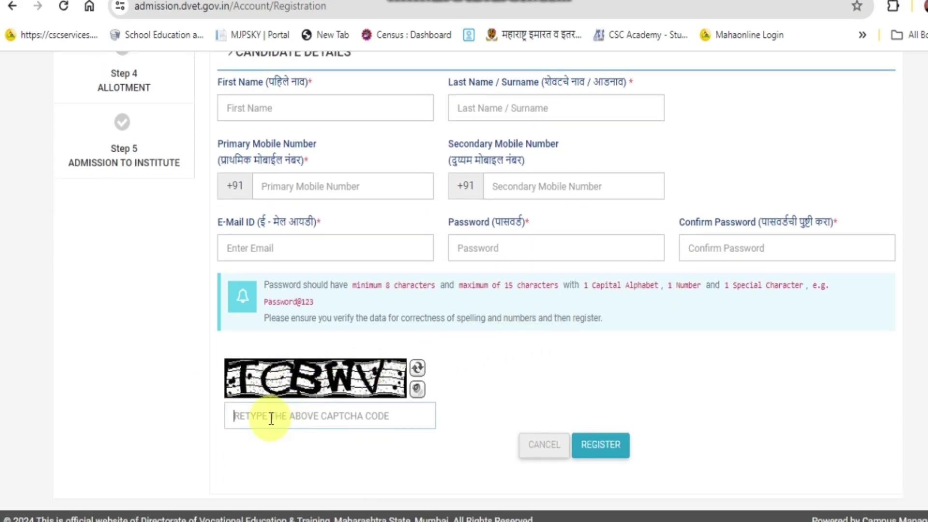
left_click(593, 449)
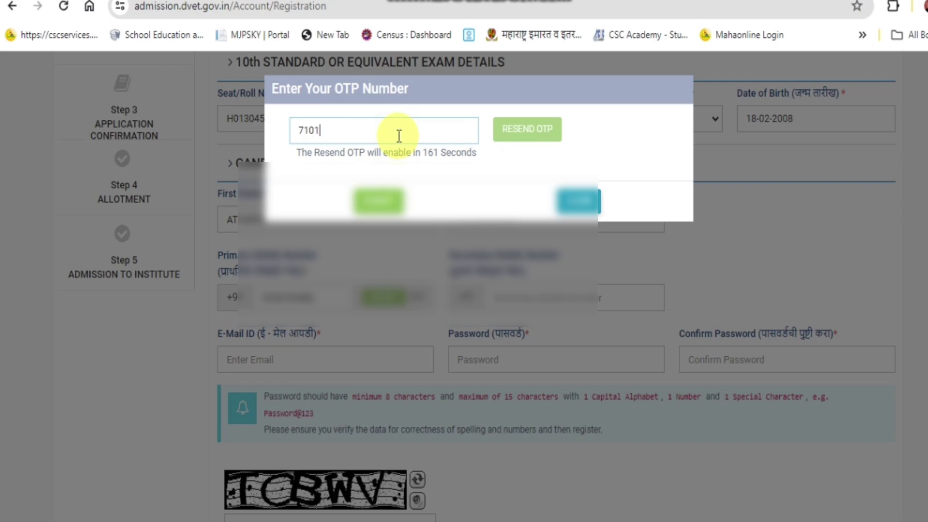
left_click(379, 198)
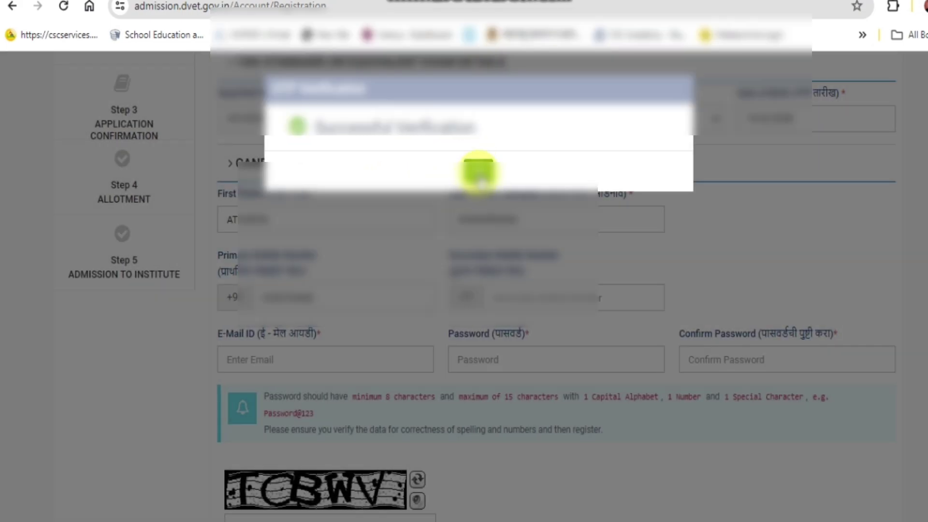
left_click(479, 174)
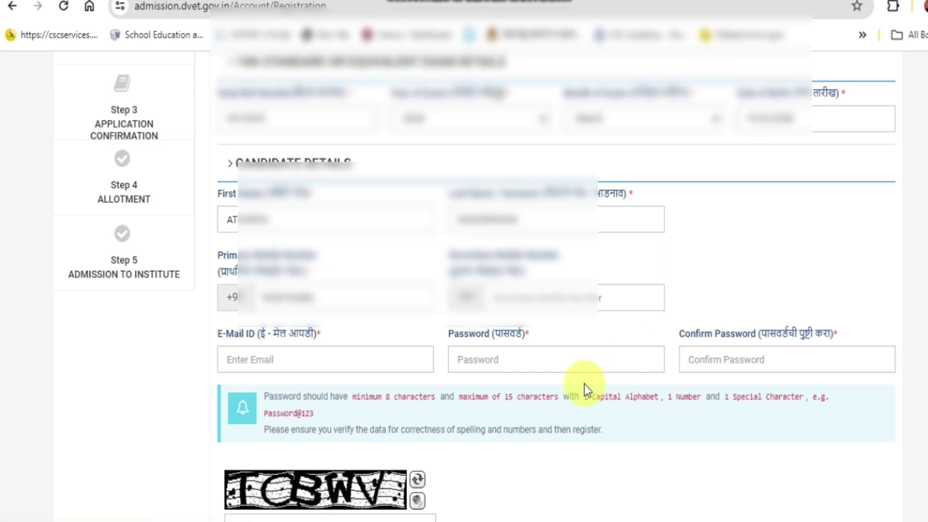
Fill in the candidate's e-mail and passwords and submit the registration.
scroll(585, 384, "down", 2)
left_click(303, 246)
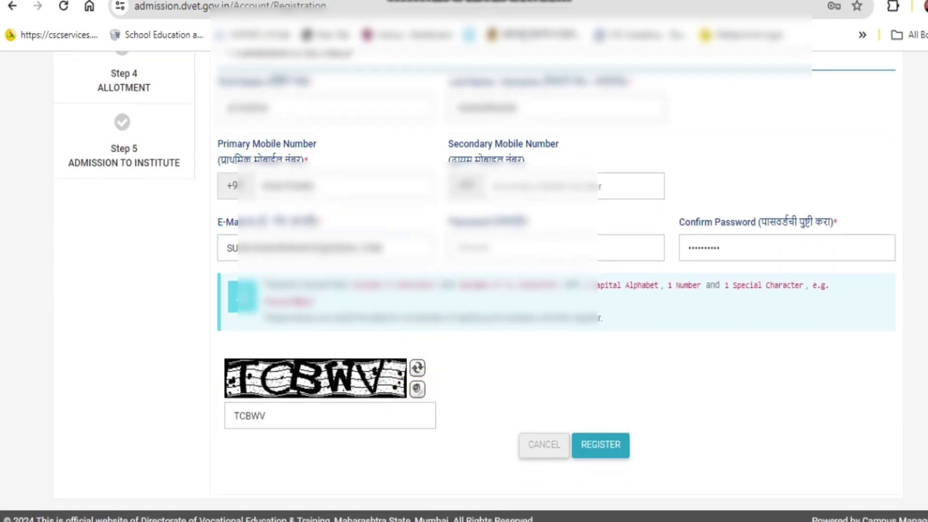
left_click(594, 447)
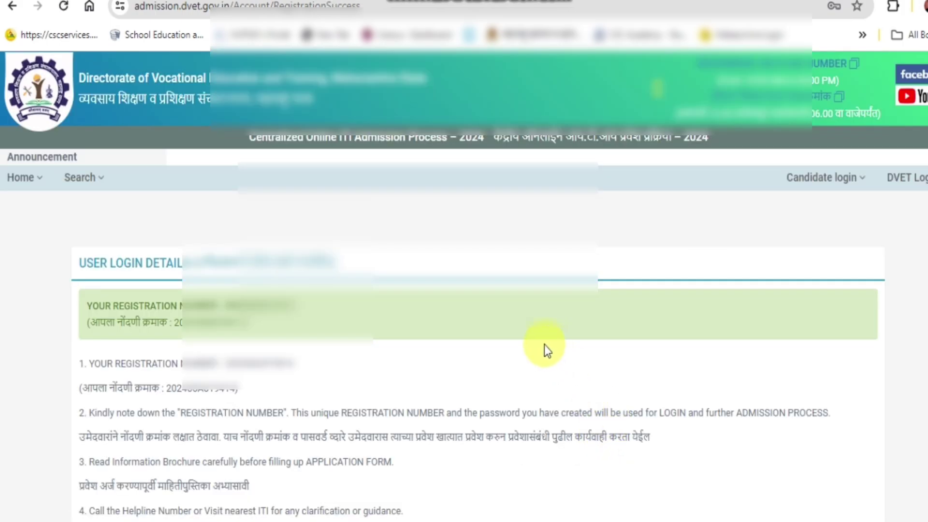
Log in with the pasted registration number as username, the password and the captcha.
scroll(534, 343, "down", 3)
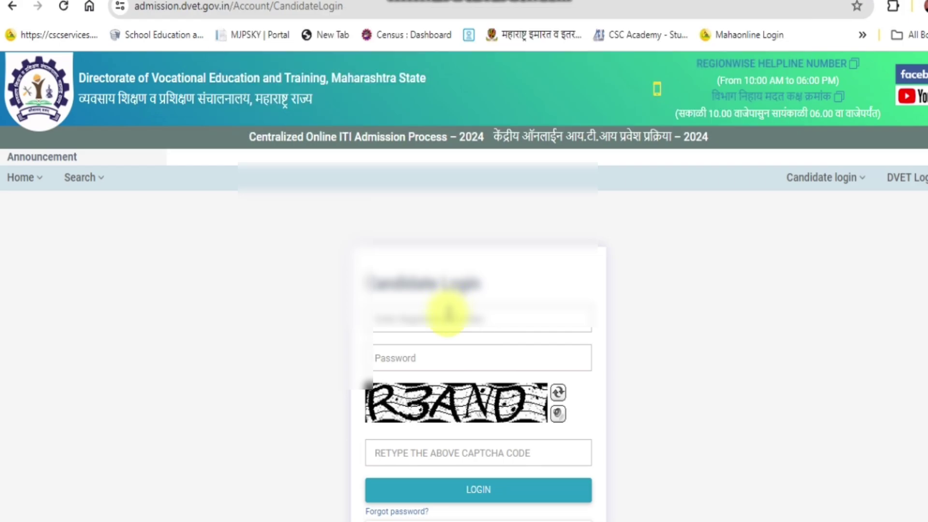
right_click(446, 315)
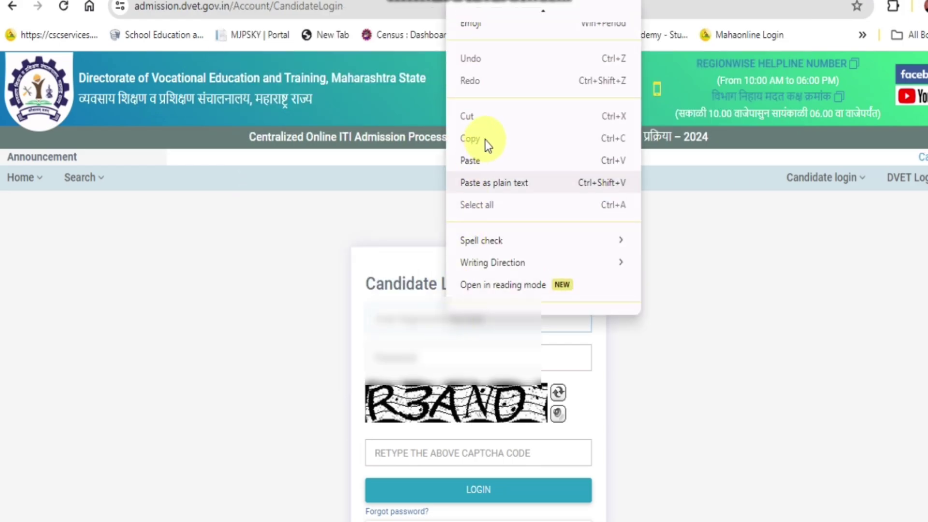
left_click(478, 161)
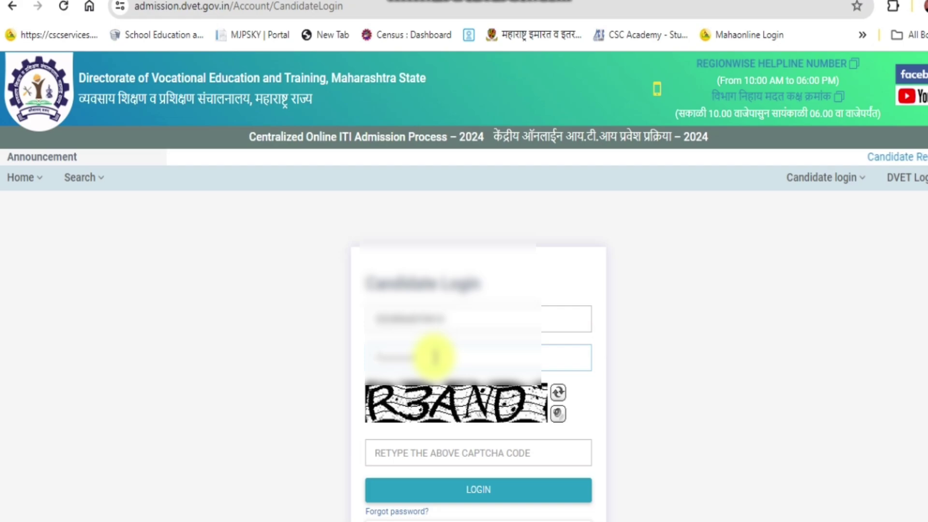
type("•••")
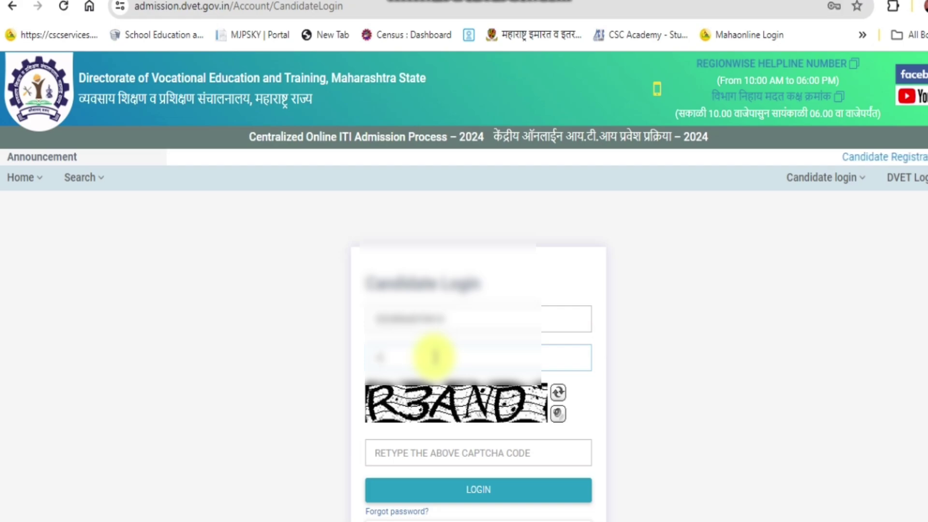
type("••")
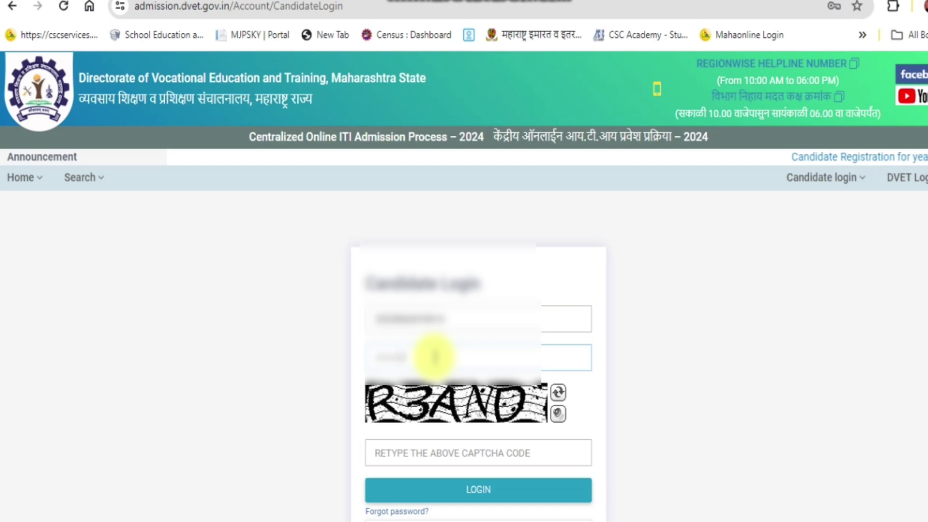
type("•")
scroll(498, 441, "down", 2)
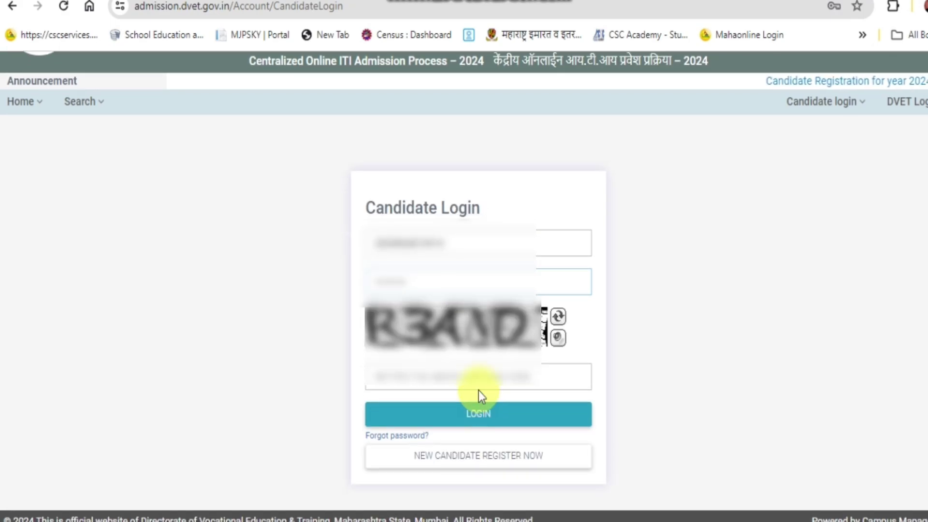
left_click(478, 377)
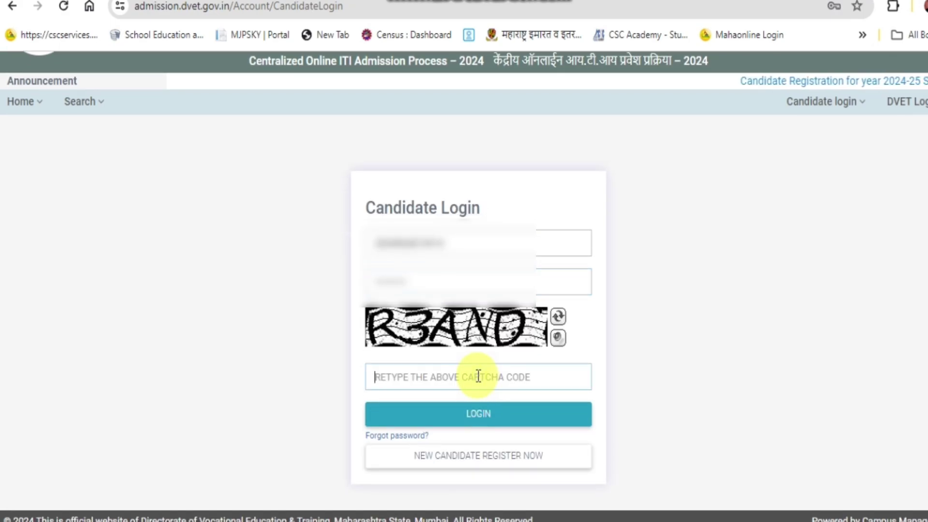
type("R3AND")
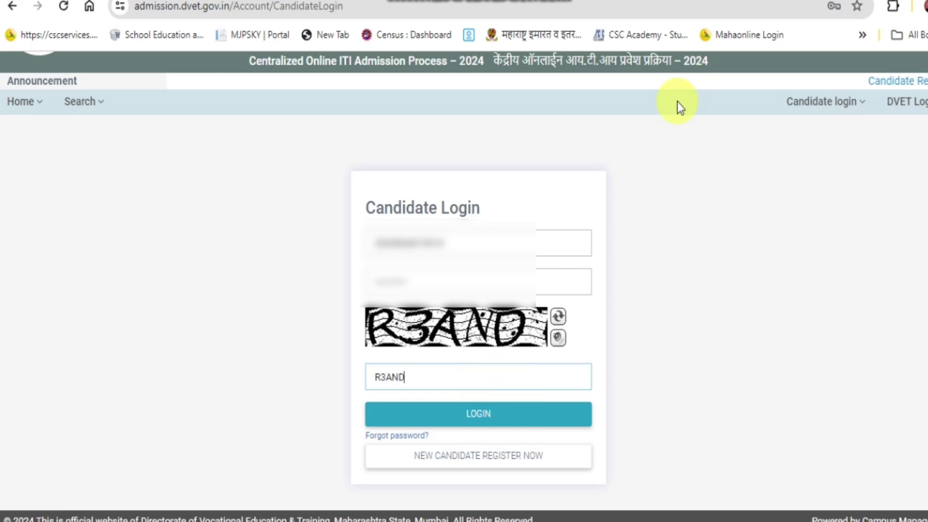
left_click(524, 416)
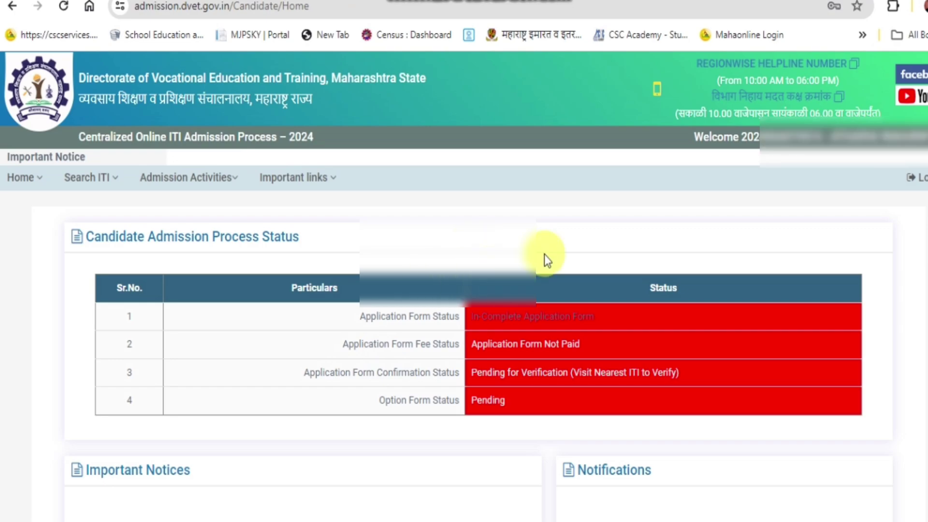
Open Admission Activities > Application Form and acknowledge the candidate instructions with OK.
scroll(553, 248, "down", 3)
scroll(553, 248, "up", 3)
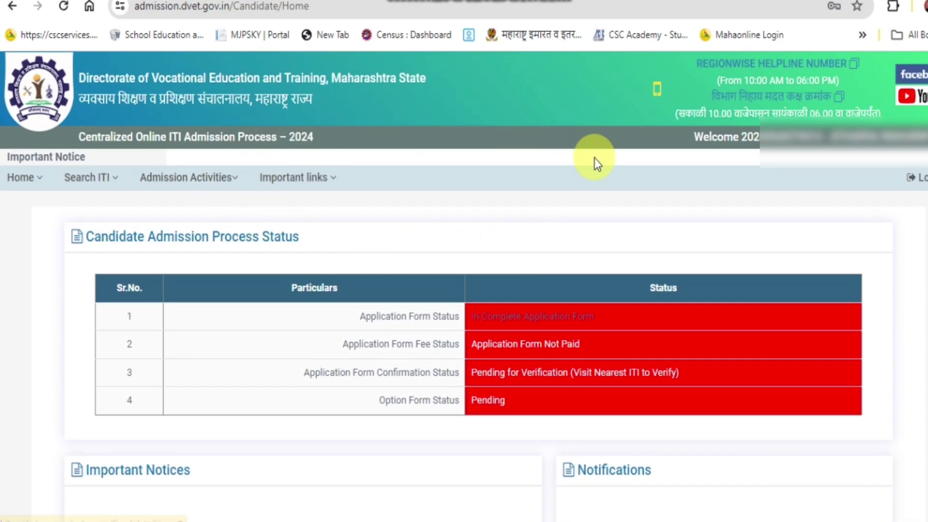
left_click(186, 177)
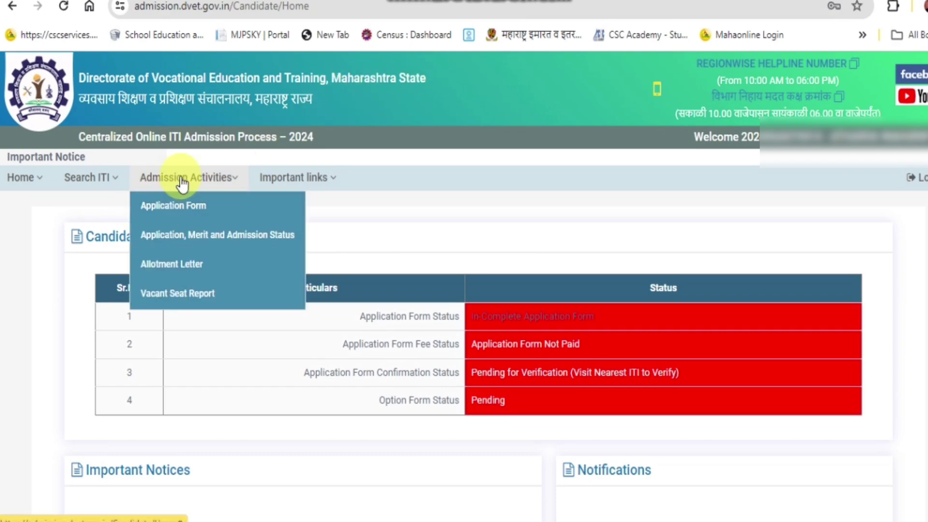
left_click(173, 207)
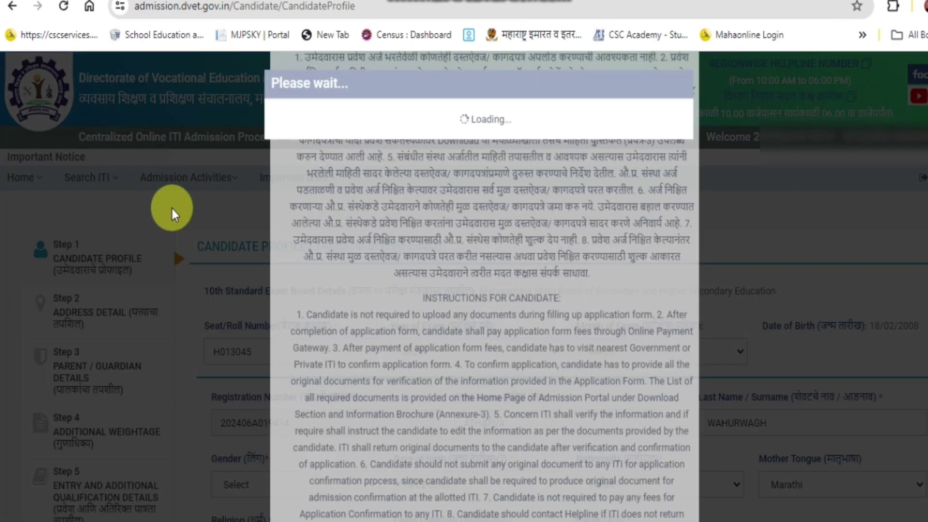
scroll(523, 210, "down", 2)
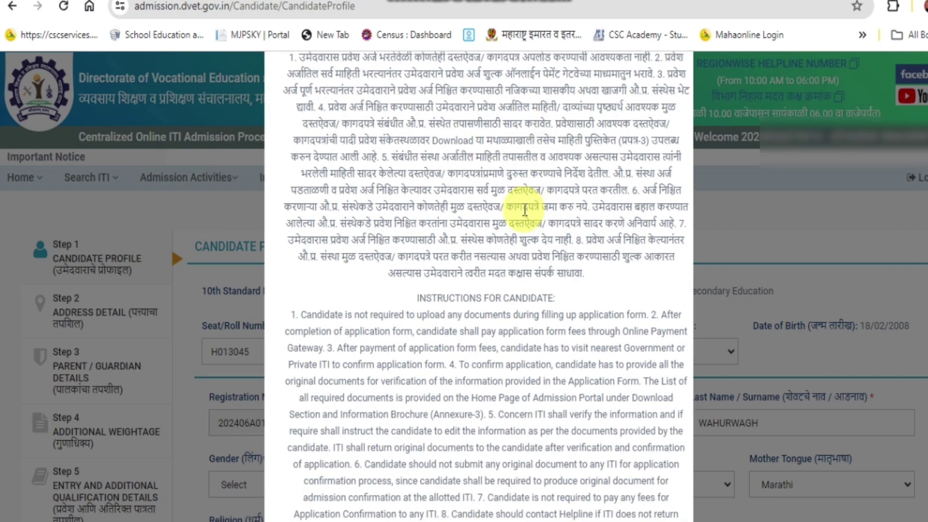
scroll(525, 210, "down", 3)
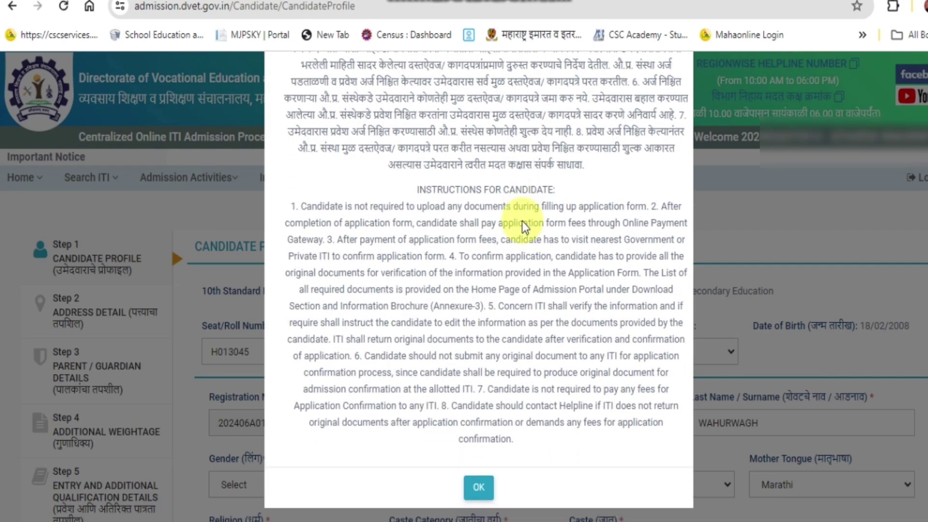
left_click(475, 490)
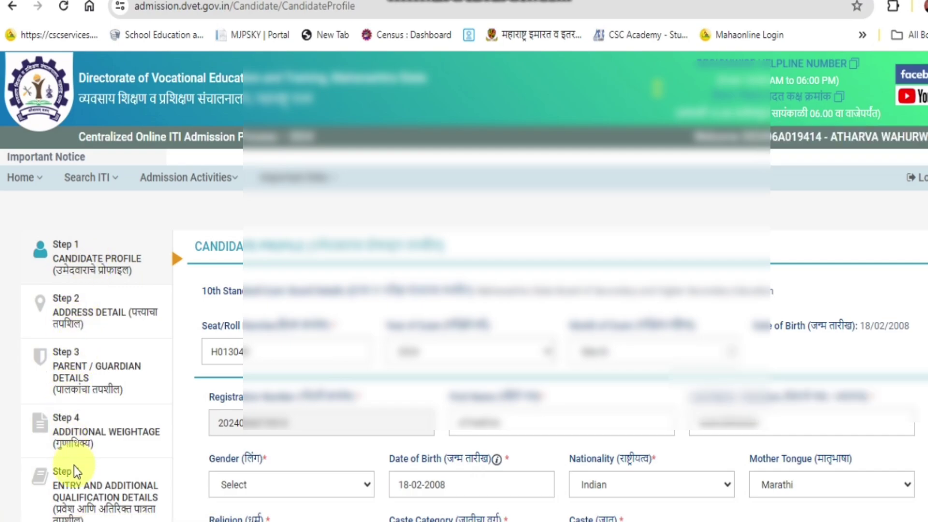
Set the candidate's gender to Male and religion to Buddhist.
scroll(75, 469, "down", 5)
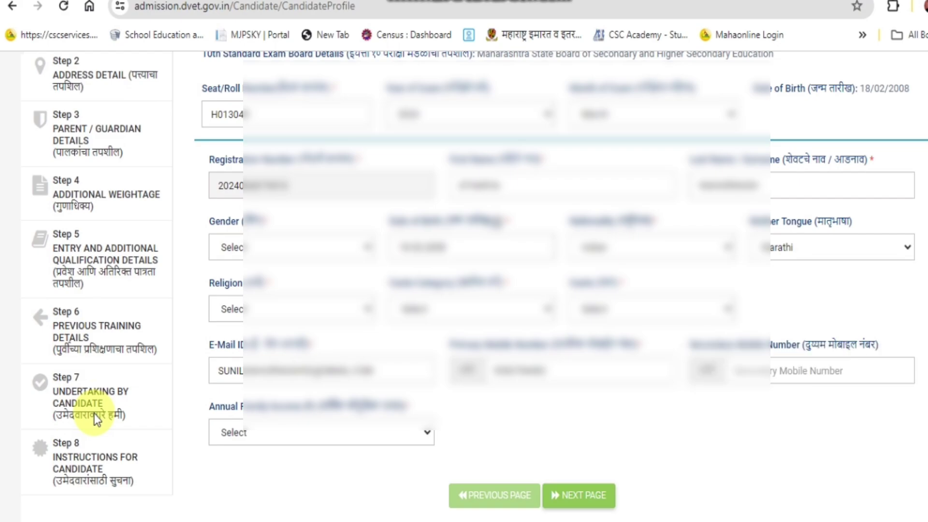
scroll(202, 380, "up", 5)
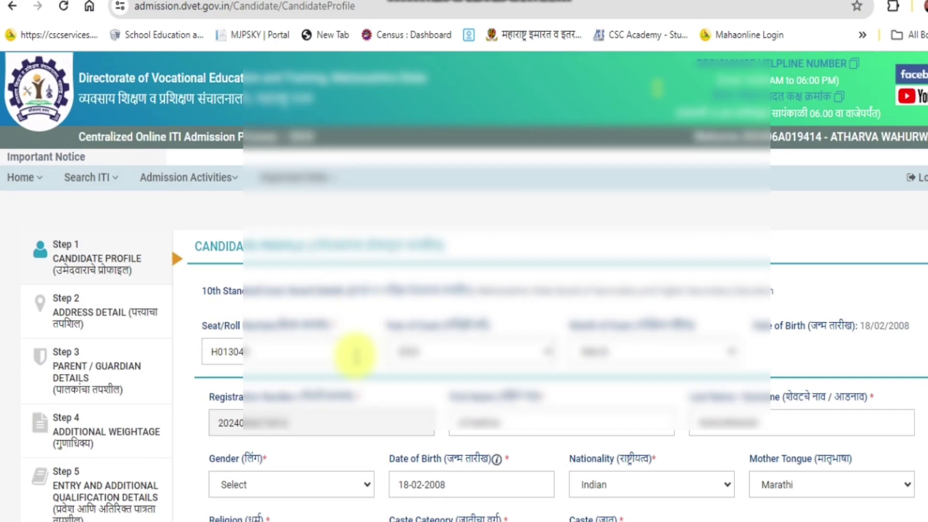
scroll(566, 402, "down", 3)
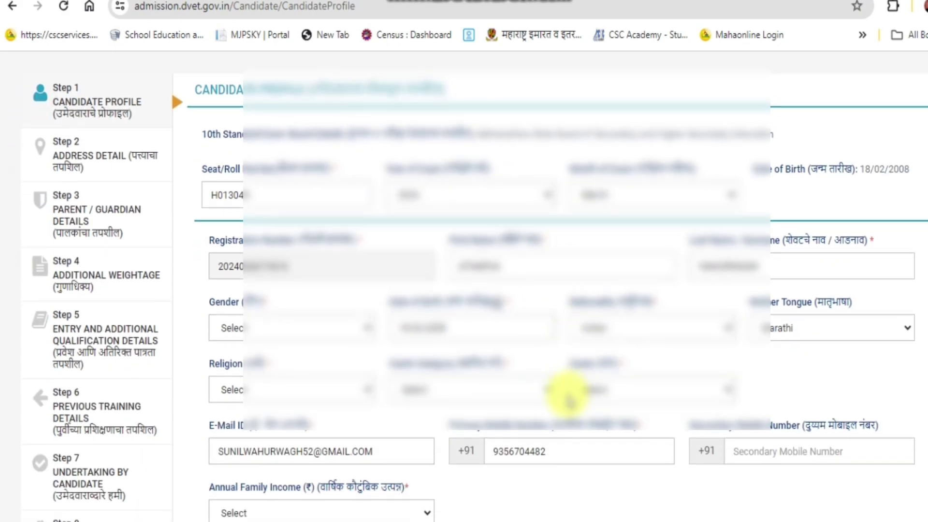
left_click(342, 327)
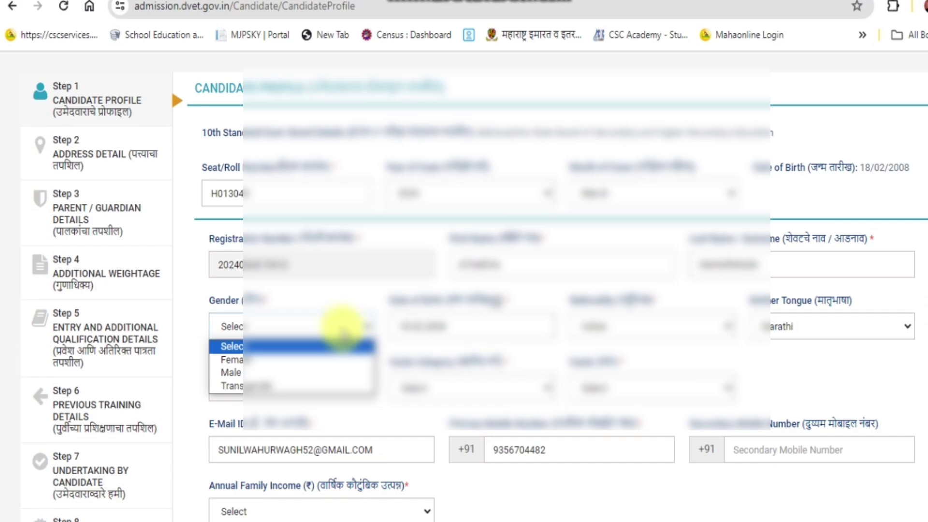
left_click(326, 373)
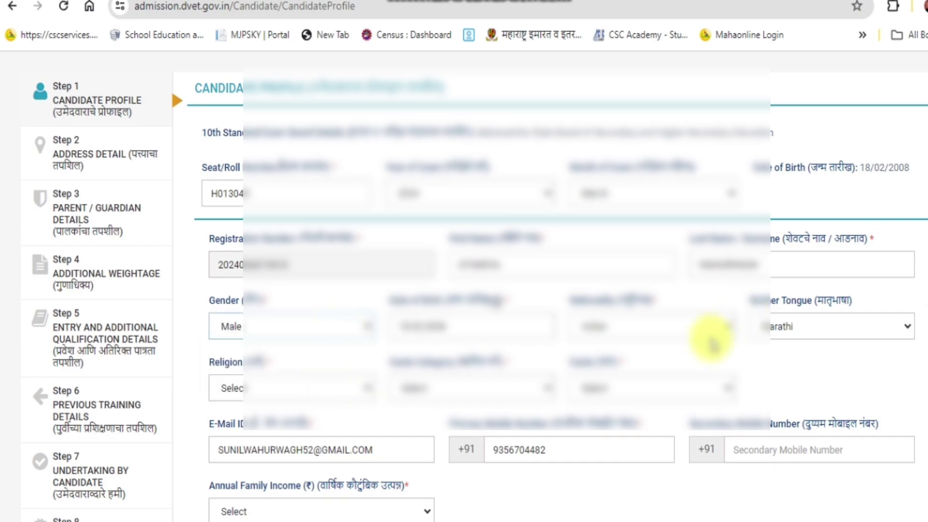
scroll(693, 300, "up", 3)
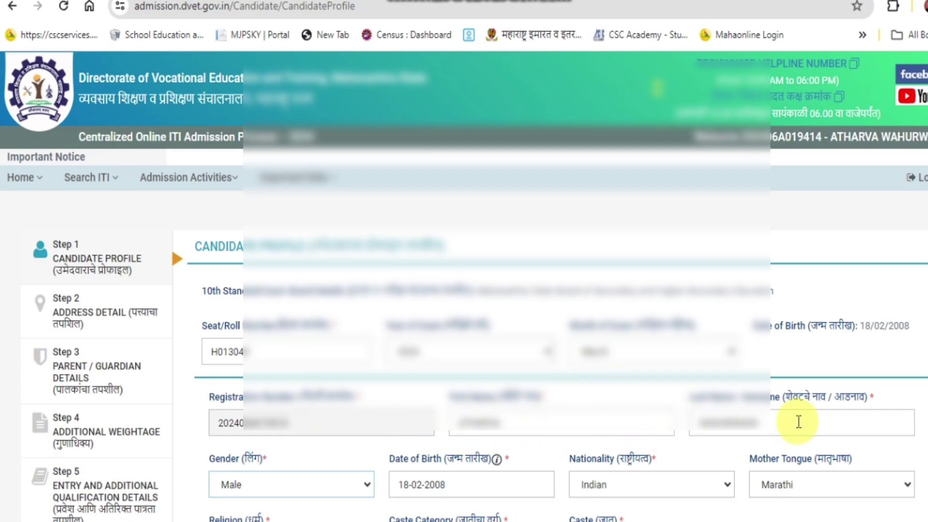
scroll(798, 422, "down", 2)
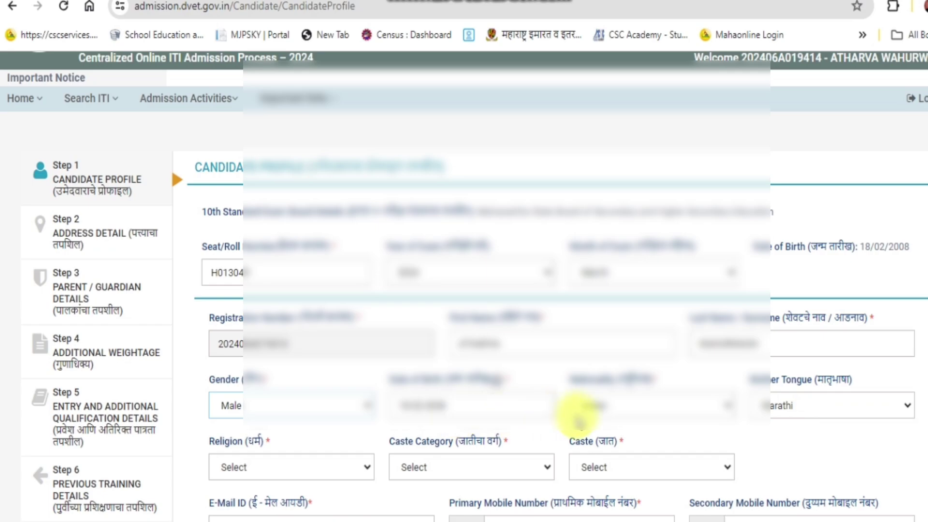
scroll(788, 415, "down", 3)
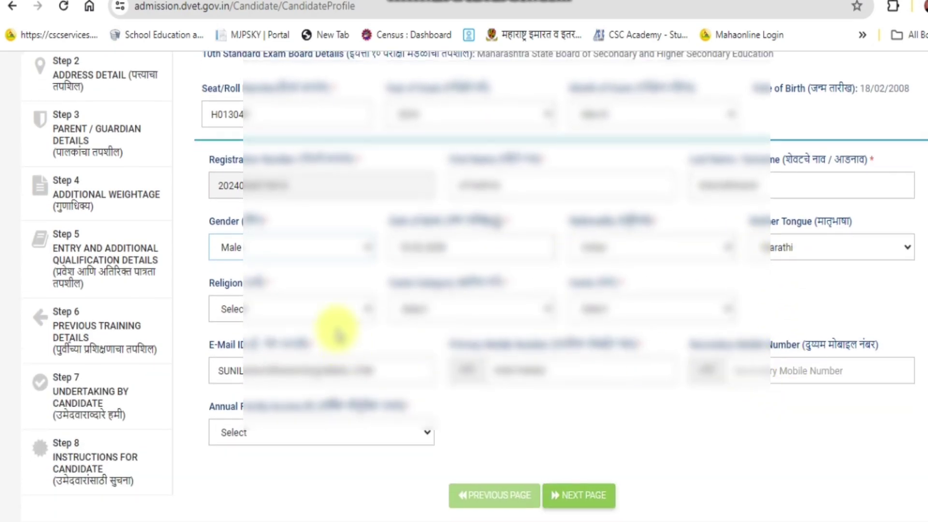
left_click(348, 311)
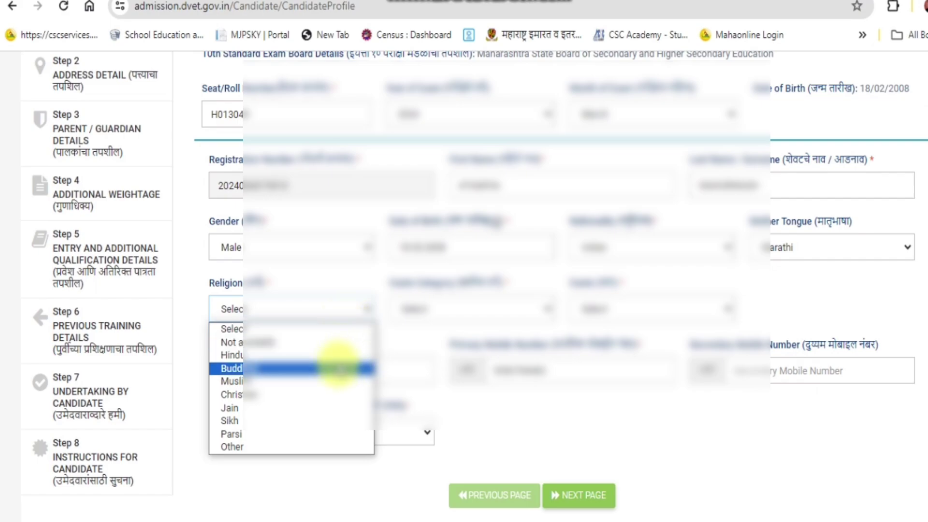
left_click(338, 368)
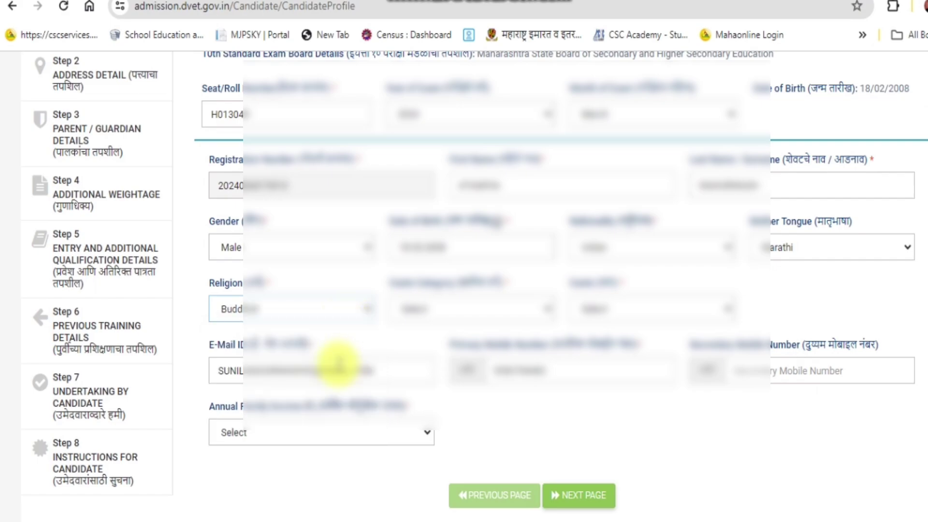
Choose the caste category and caste, and set the 'Below' annual family income bracket.
left_click(518, 311)
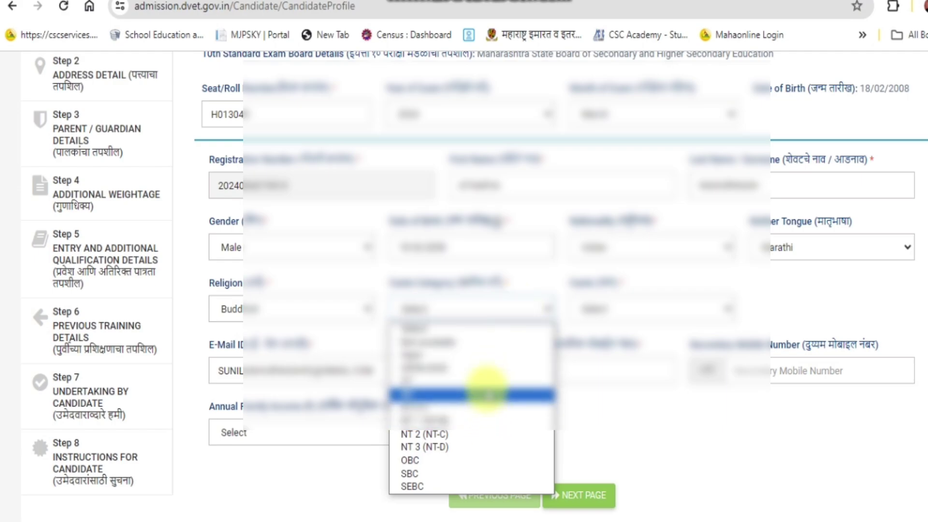
left_click(485, 395)
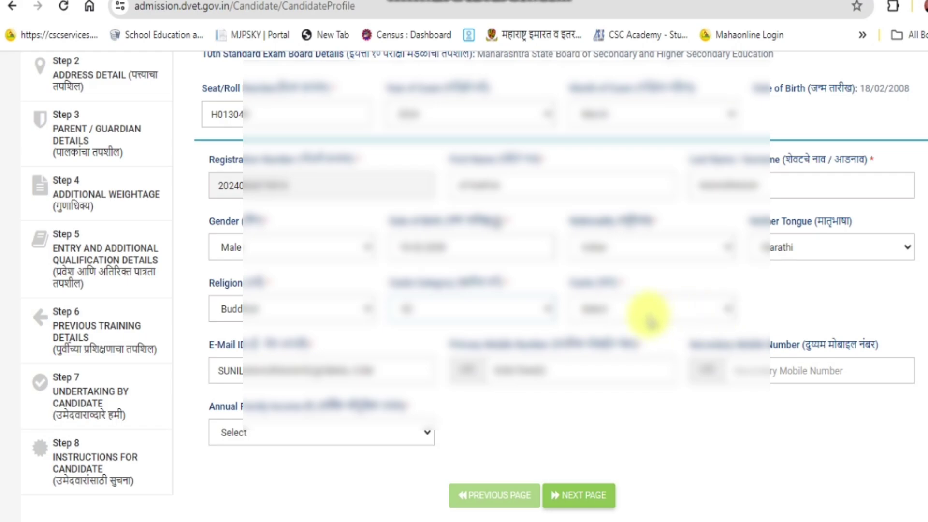
left_click(648, 315)
scroll(691, 213, "down", 10)
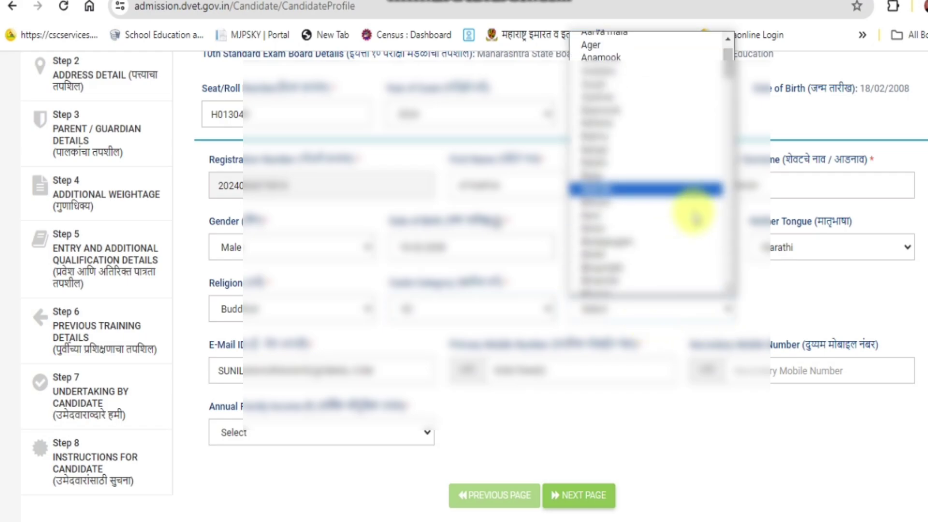
scroll(697, 217, "down", 8)
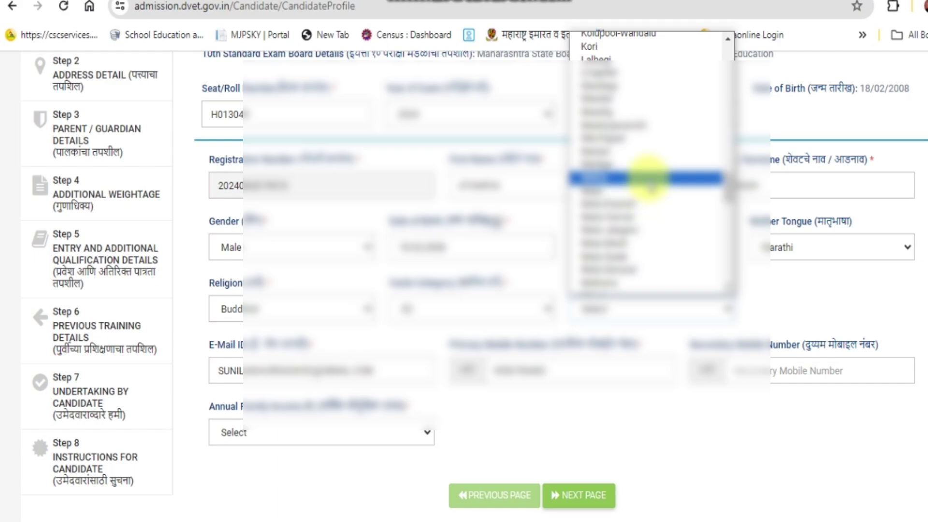
left_click(648, 186)
scroll(423, 394, "down", 1)
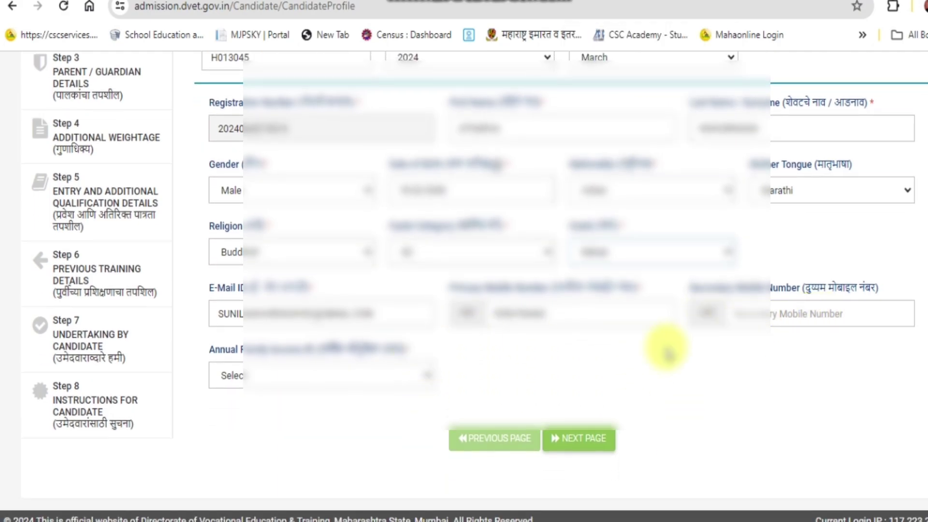
left_click(344, 375)
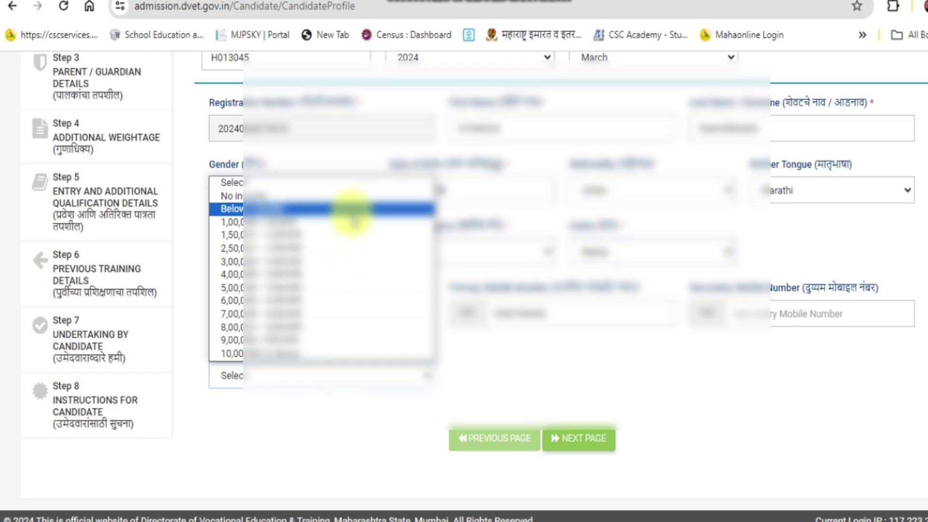
left_click(352, 209)
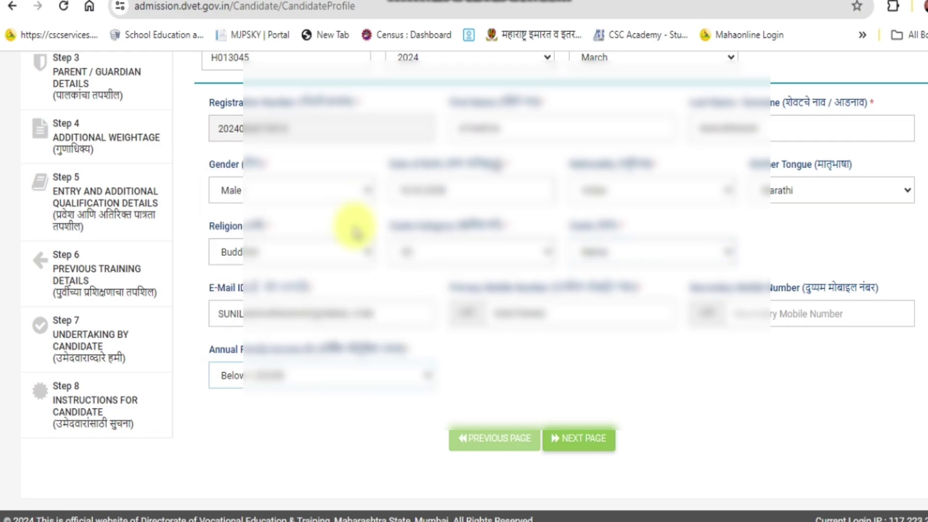
left_click(589, 444)
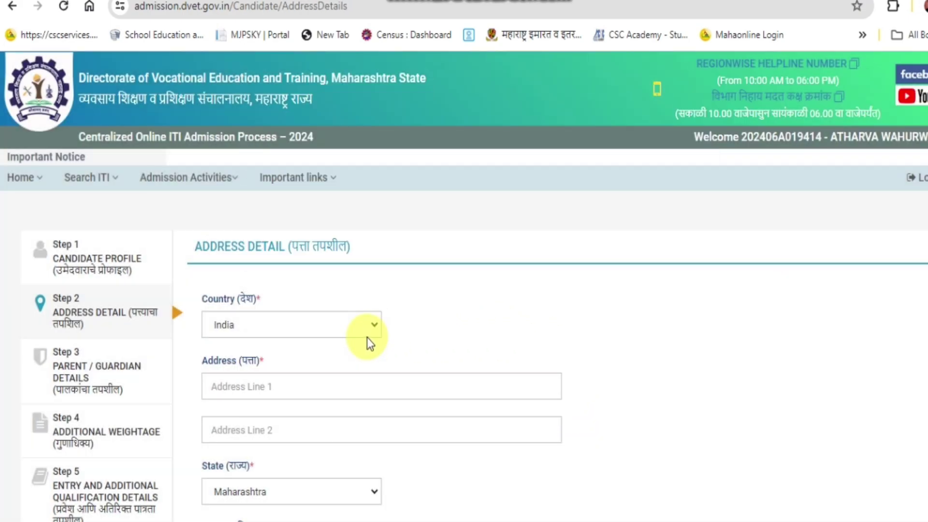
scroll(377, 352, "down", 2)
left_click(317, 308)
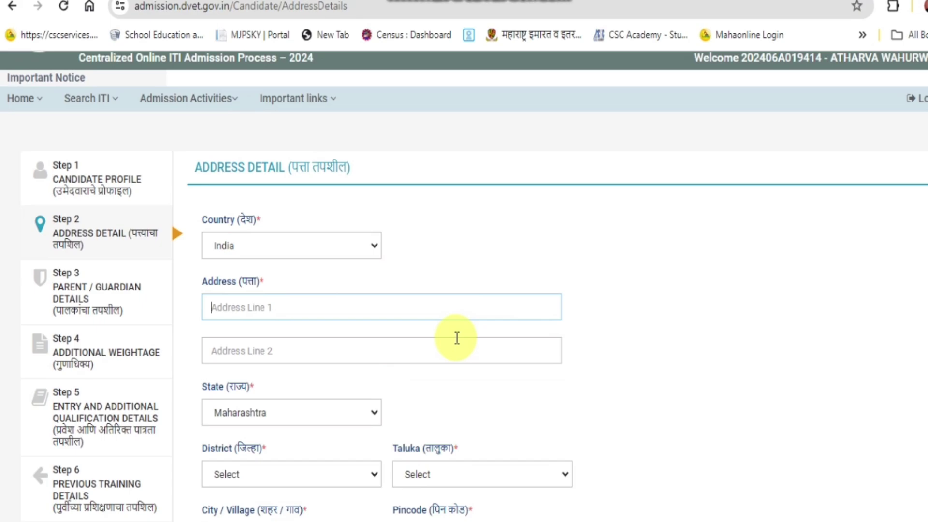
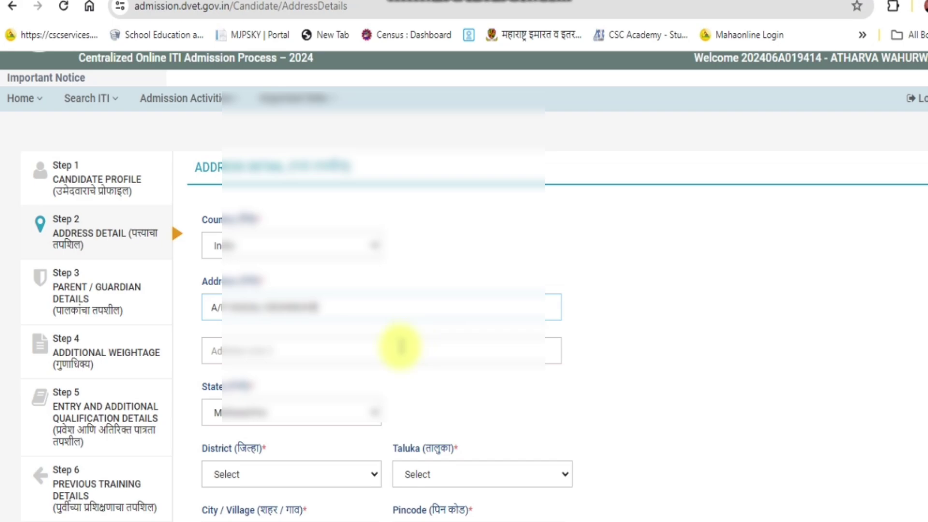
left_click(400, 347)
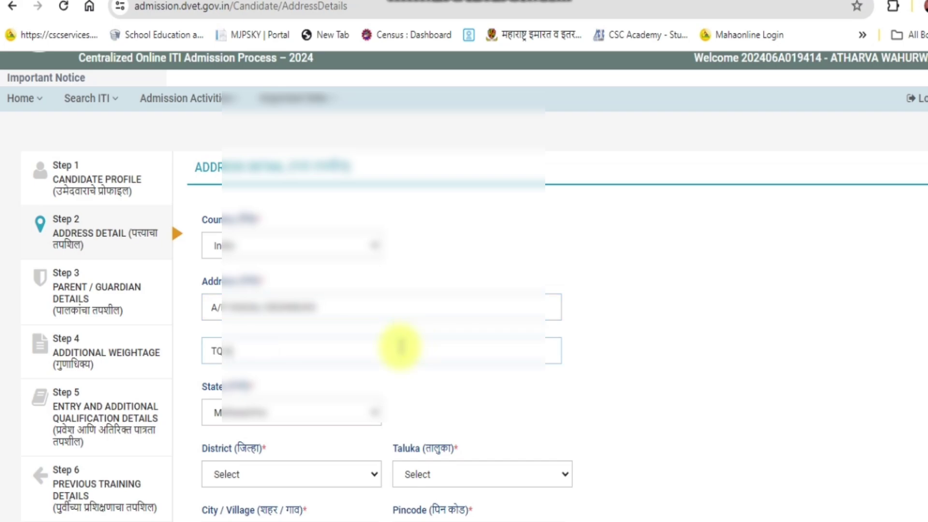
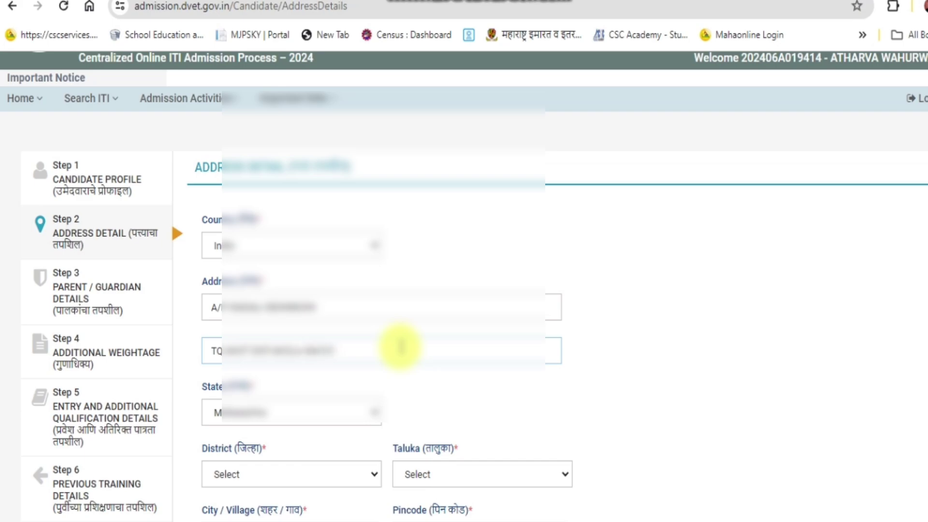
Select district Akola, taluka Akot and the village, then continue to Parent/Guardian Details.
scroll(379, 394, "down", 2)
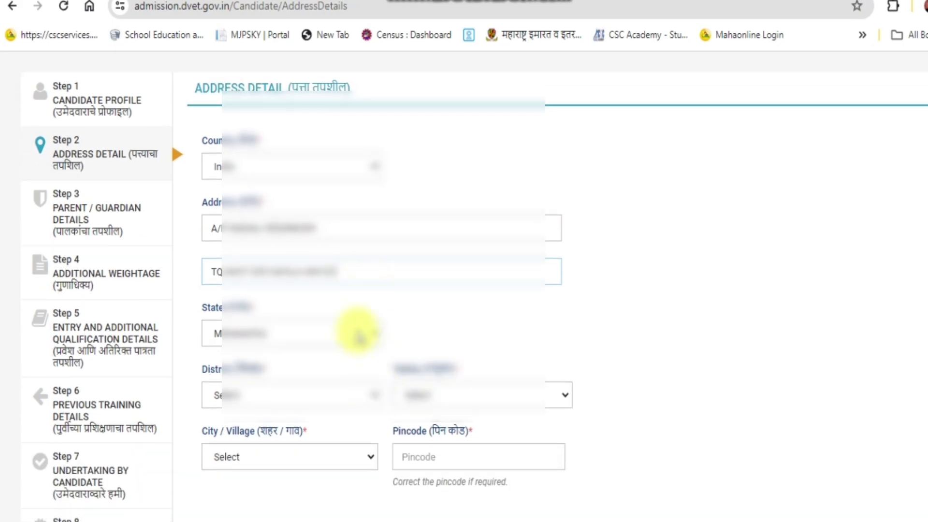
left_click(331, 394)
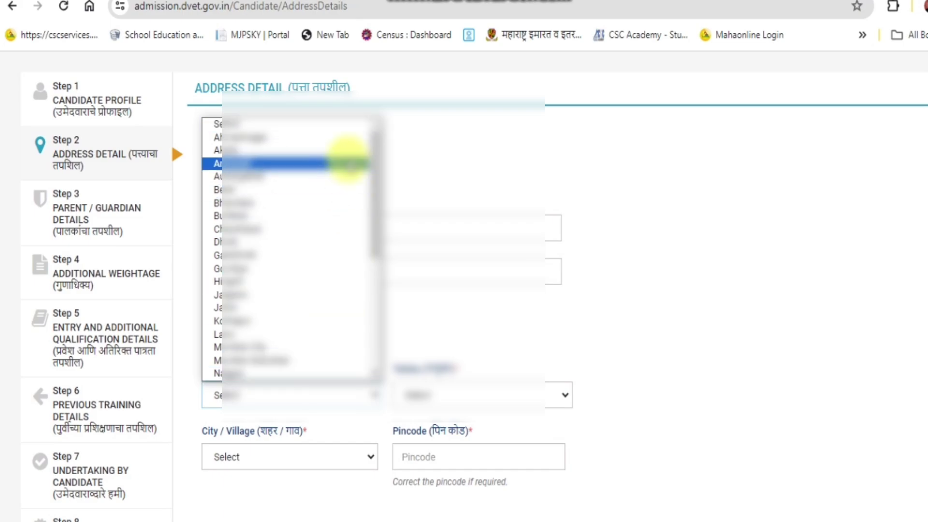
left_click(348, 151)
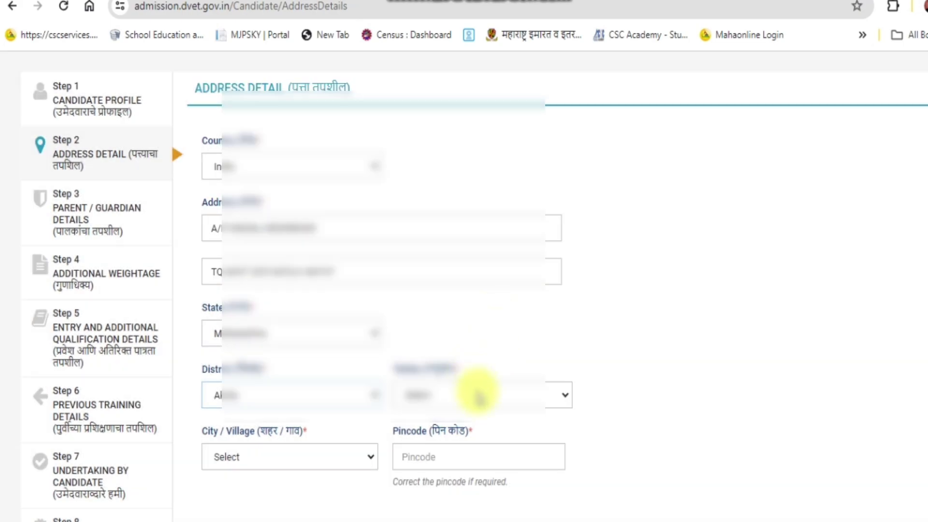
left_click(478, 395)
left_click(473, 441)
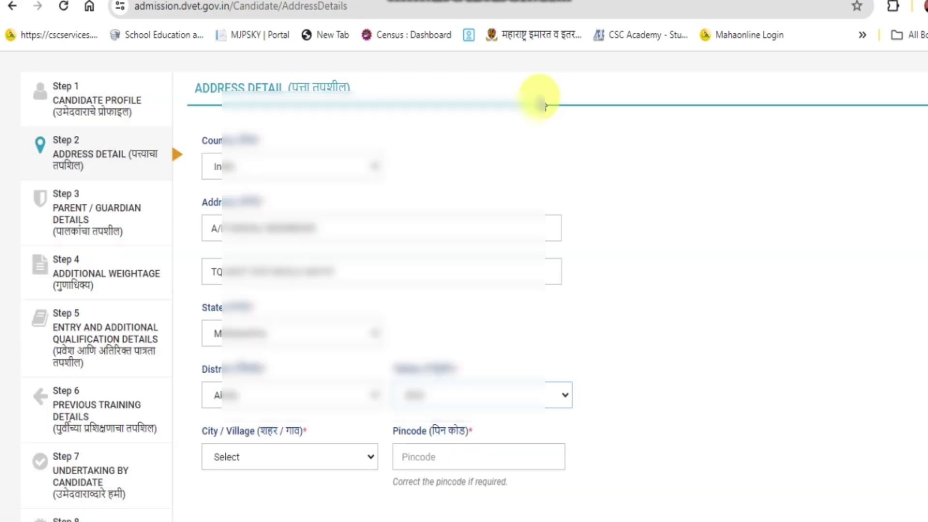
scroll(510, 259, "down", 1)
scroll(510, 260, "down", 2)
left_click(296, 349)
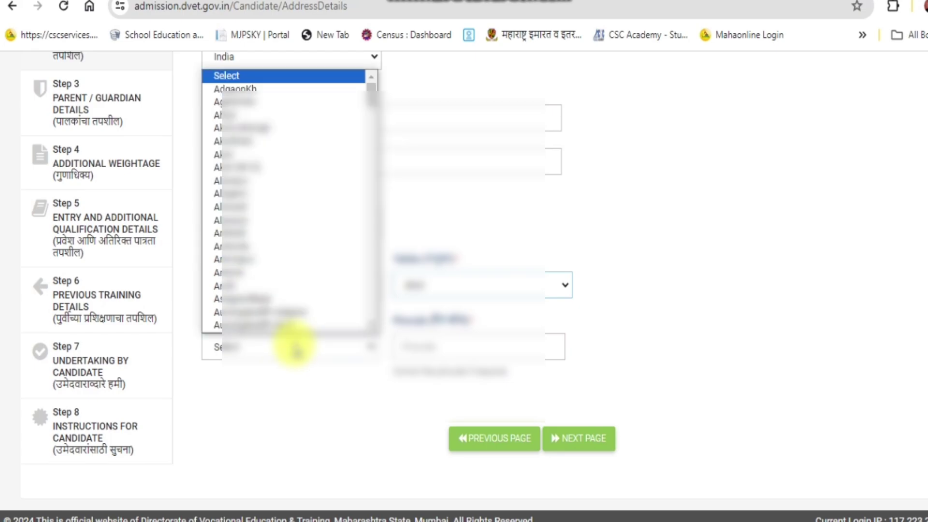
scroll(305, 204, "down", 20)
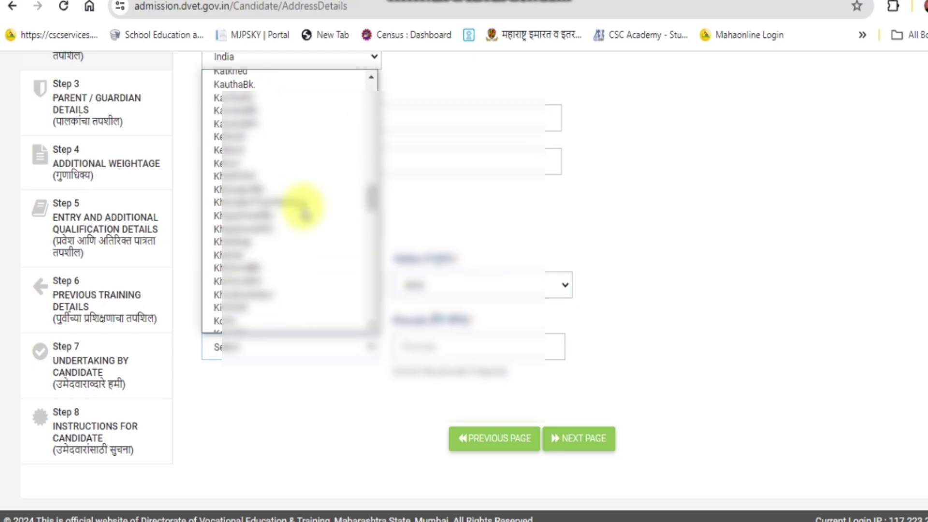
scroll(302, 208, "down", 7)
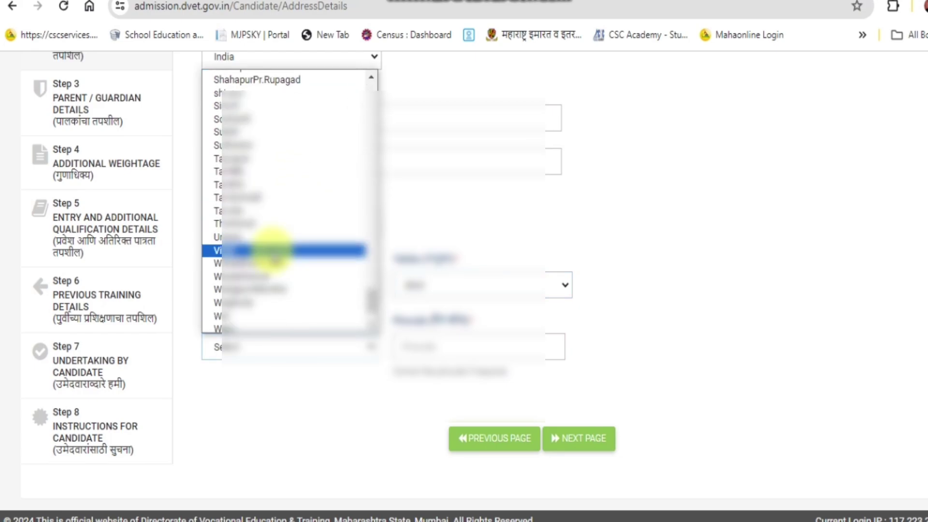
left_click(271, 264)
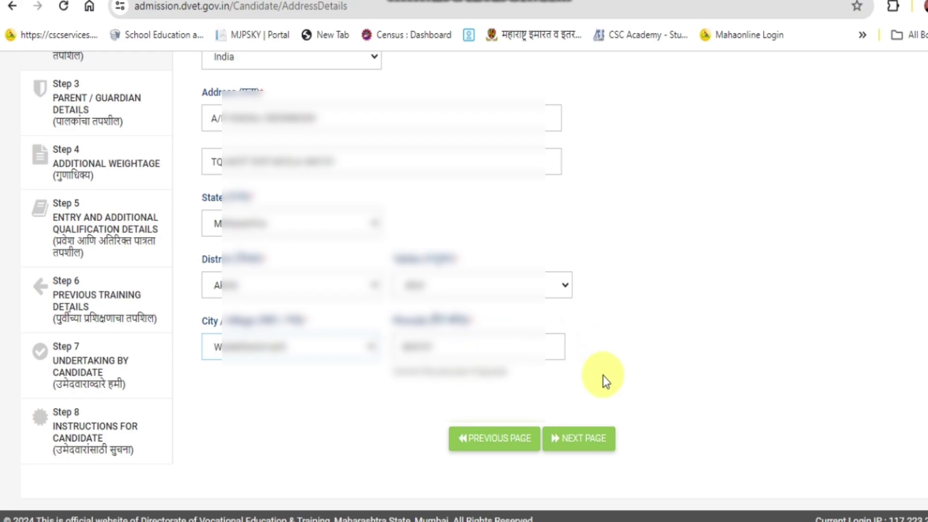
left_click(583, 440)
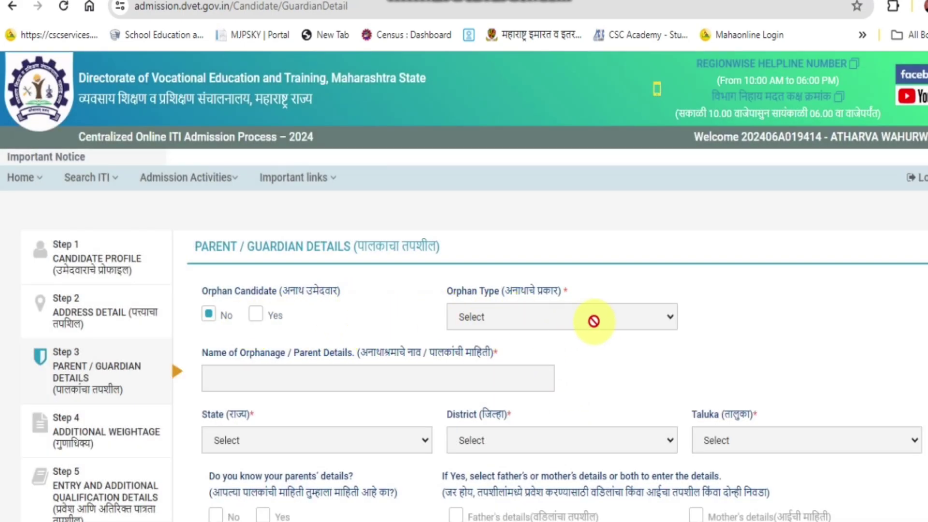
Dismiss the name confirmation and set father's occupation SELF EMPLOYEED, mother's NOT EMPLOYEED.
scroll(317, 336, "down", 3)
scroll(318, 335, "down", 5)
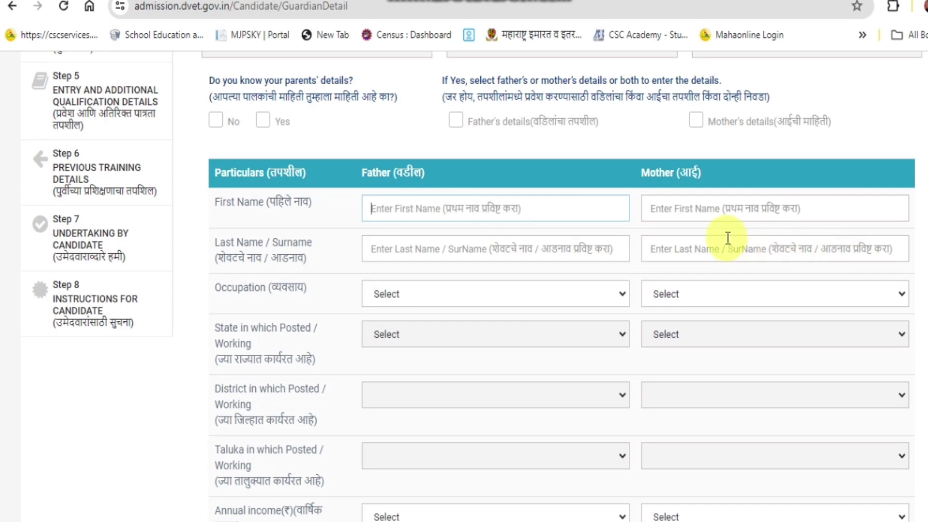
left_click(725, 208)
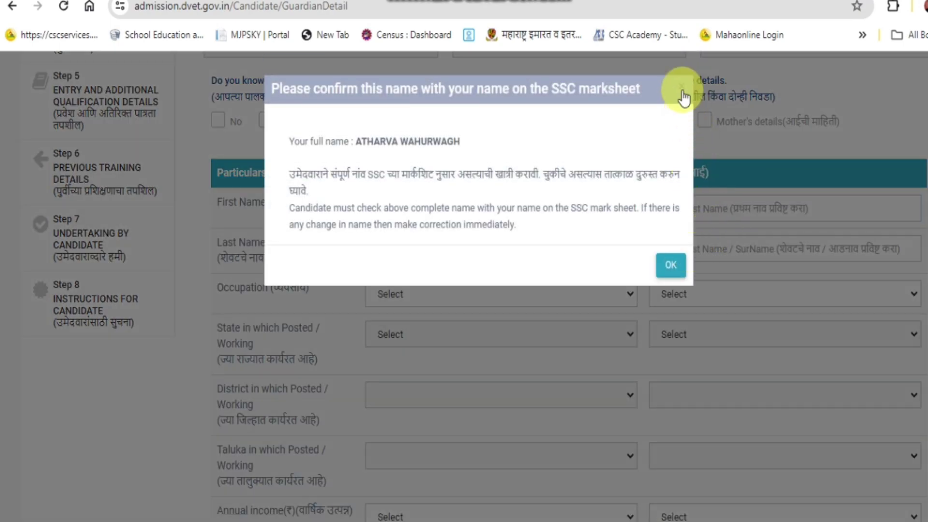
left_click(681, 96)
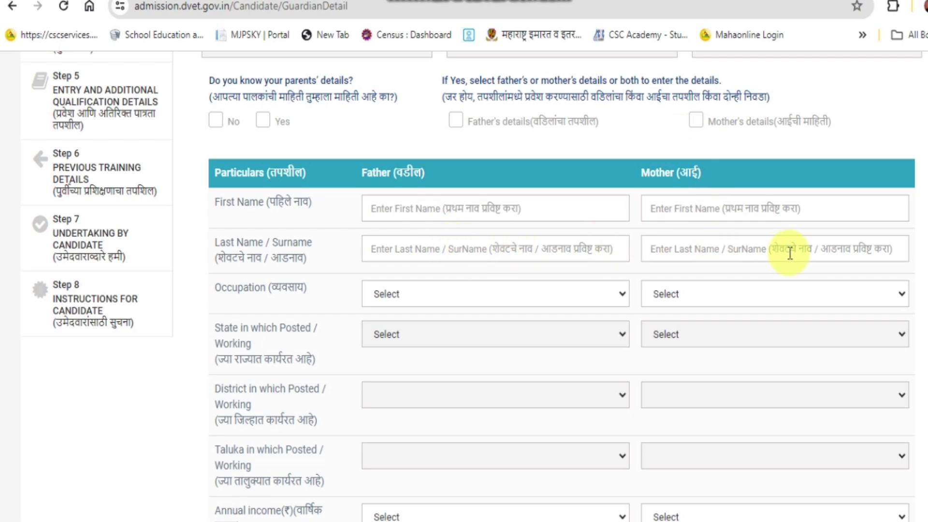
left_click(600, 297)
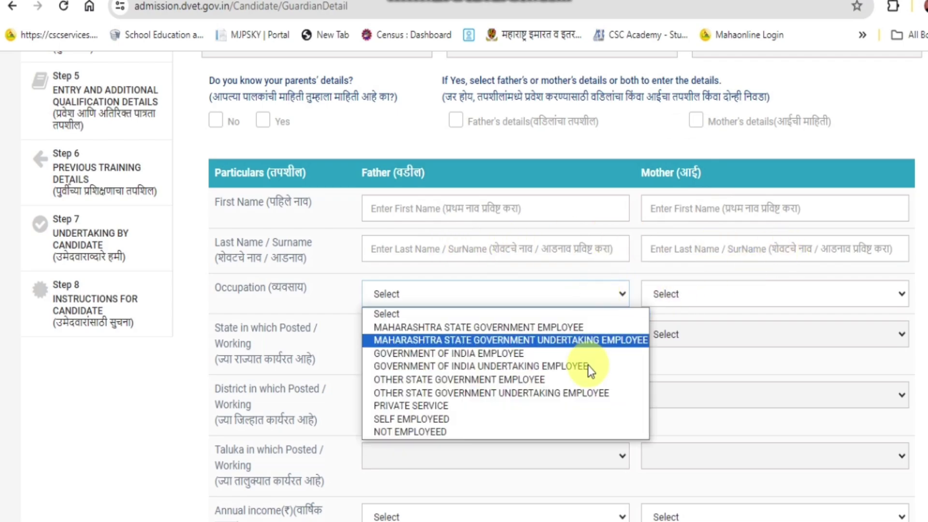
left_click(577, 419)
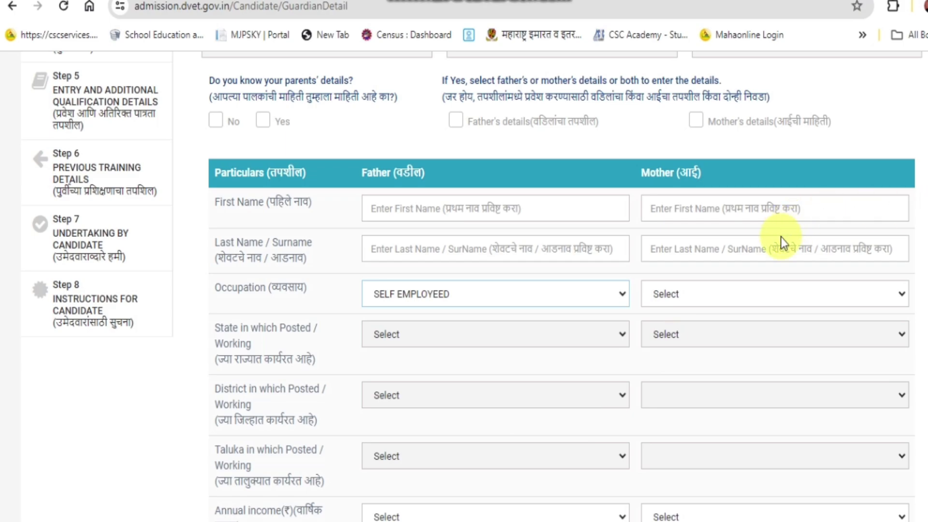
left_click(761, 294)
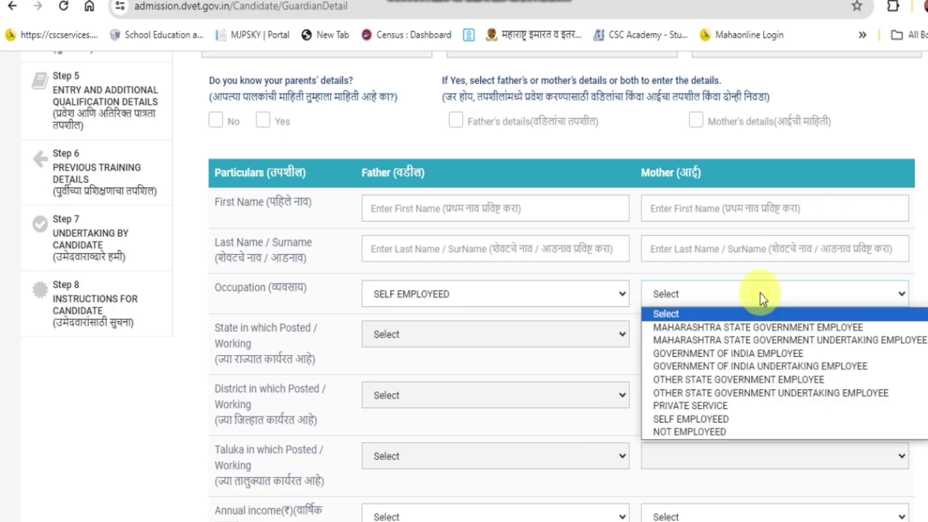
left_click(747, 431)
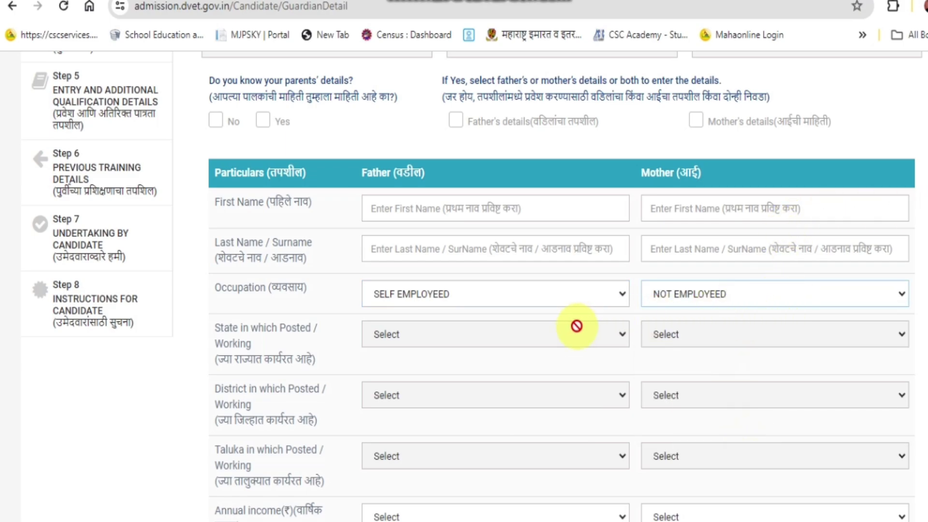
Set father's annual income to Below 1,00,000 and mother's to No income.
scroll(574, 326, "down", 5)
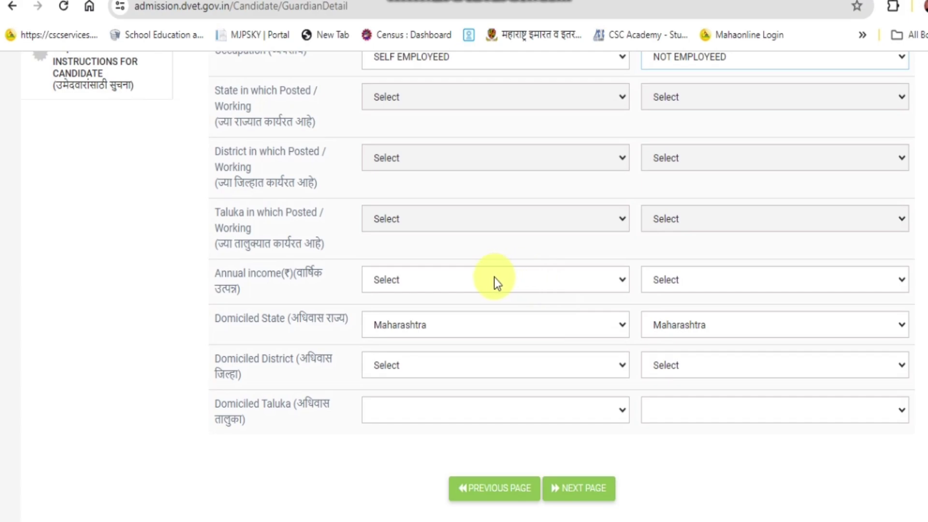
left_click(527, 281)
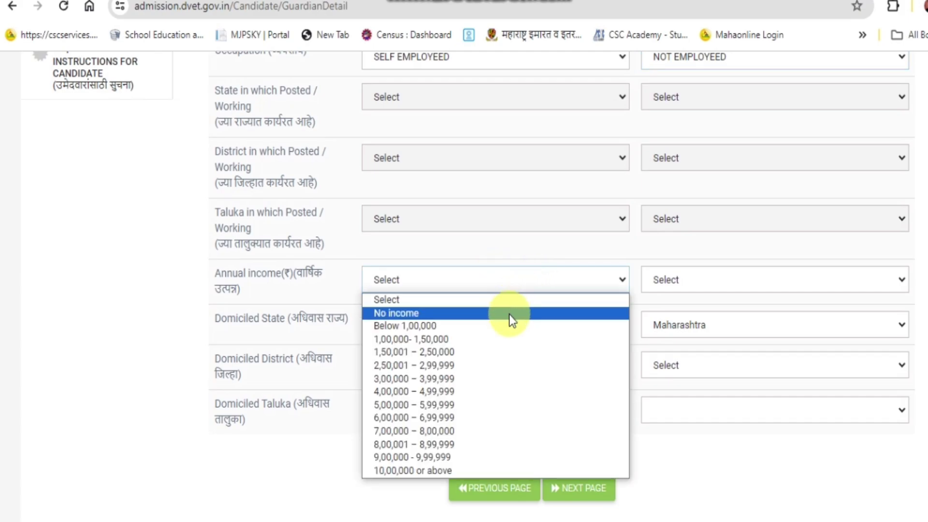
left_click(505, 327)
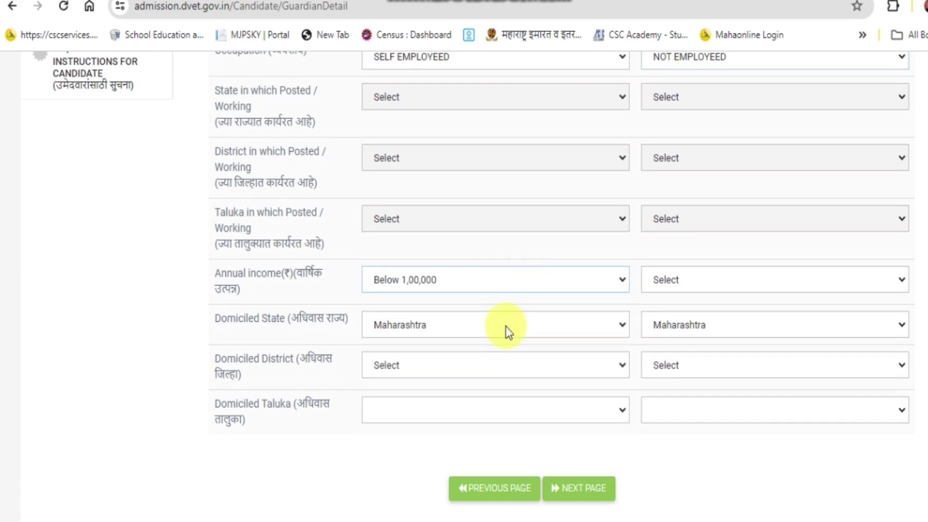
left_click(686, 284)
left_click(689, 315)
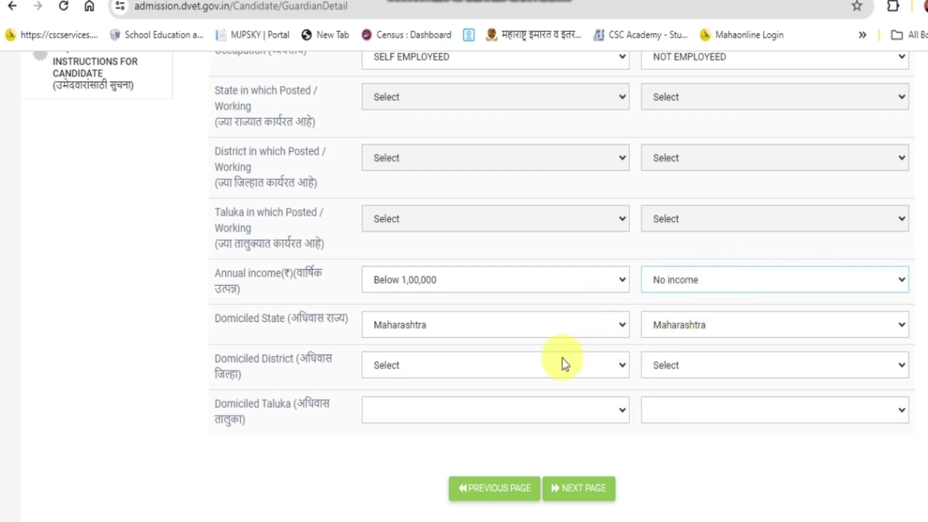
Set both parents' domiciled district to Akola and taluka to Akot.
left_click(553, 368)
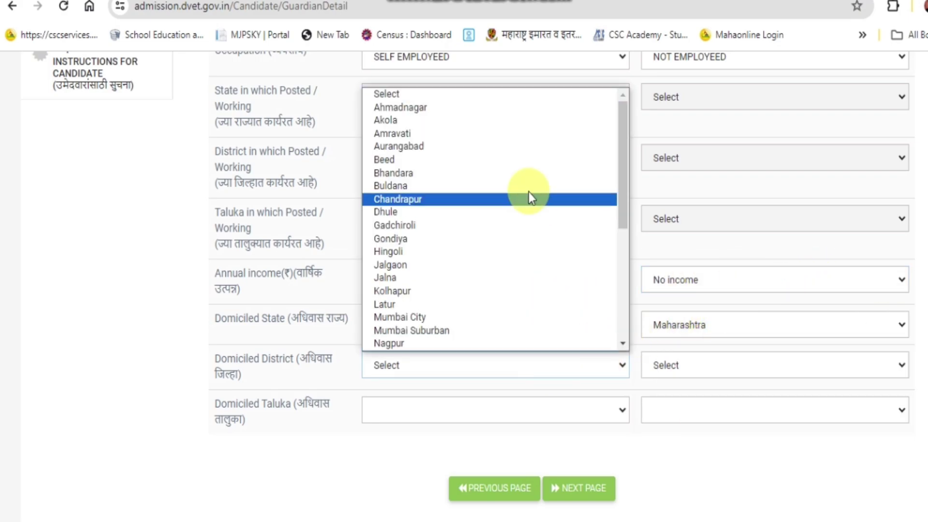
left_click(538, 125)
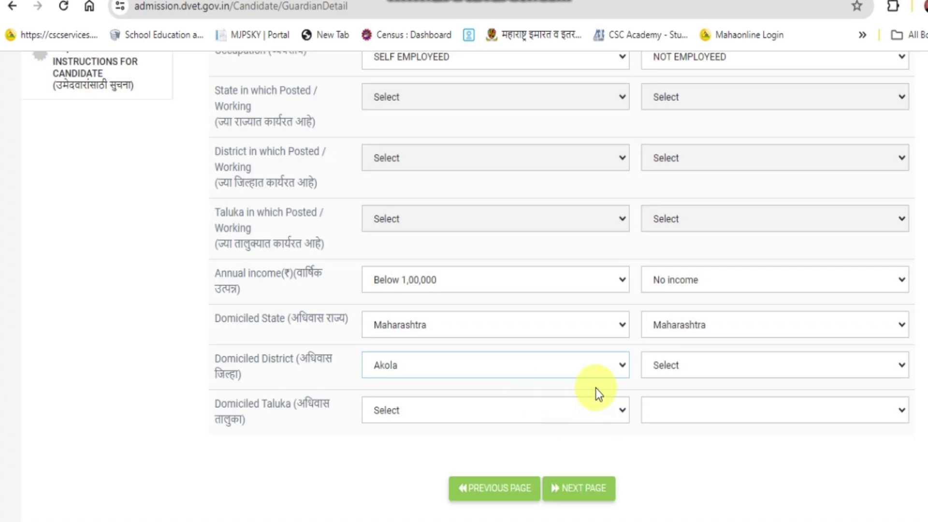
left_click(722, 368)
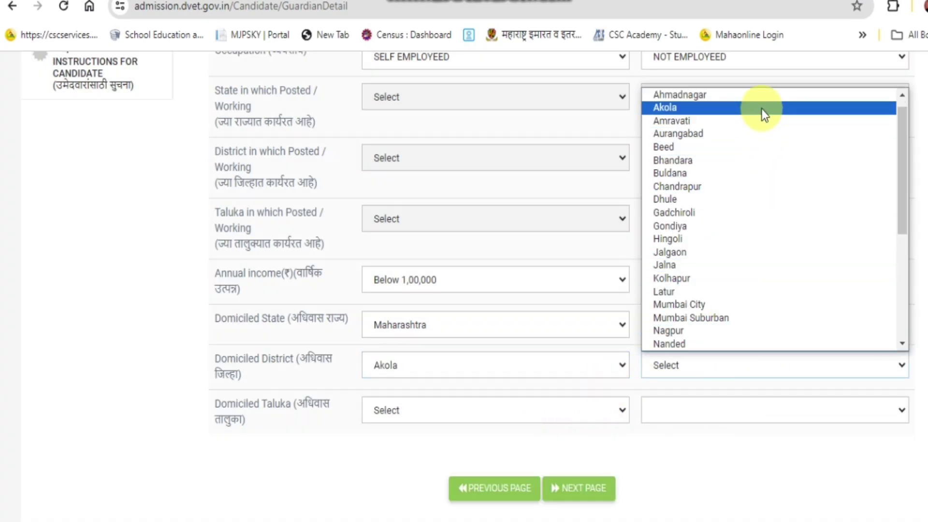
left_click(761, 107)
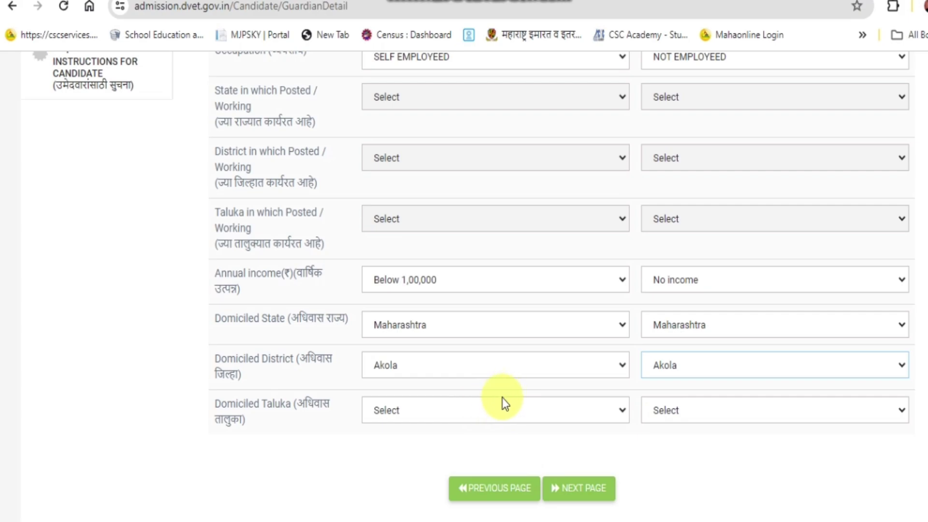
left_click(485, 421)
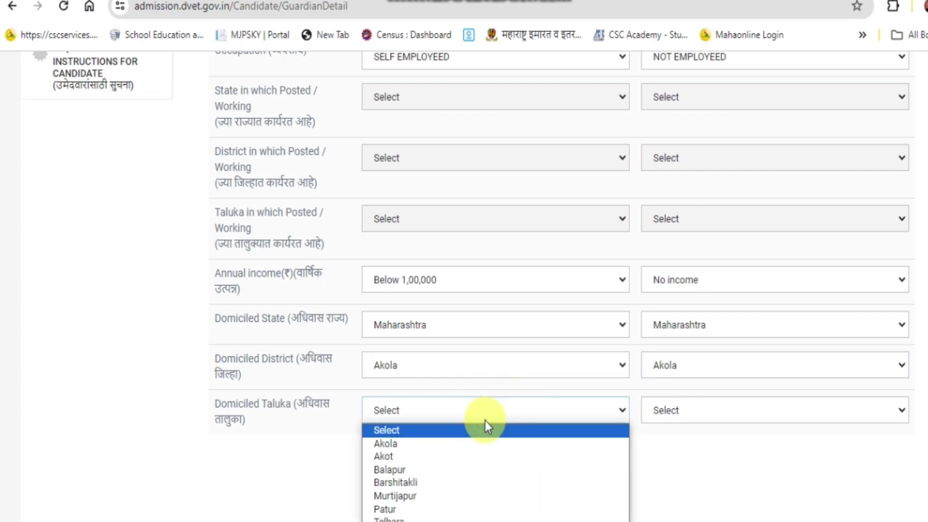
left_click(476, 455)
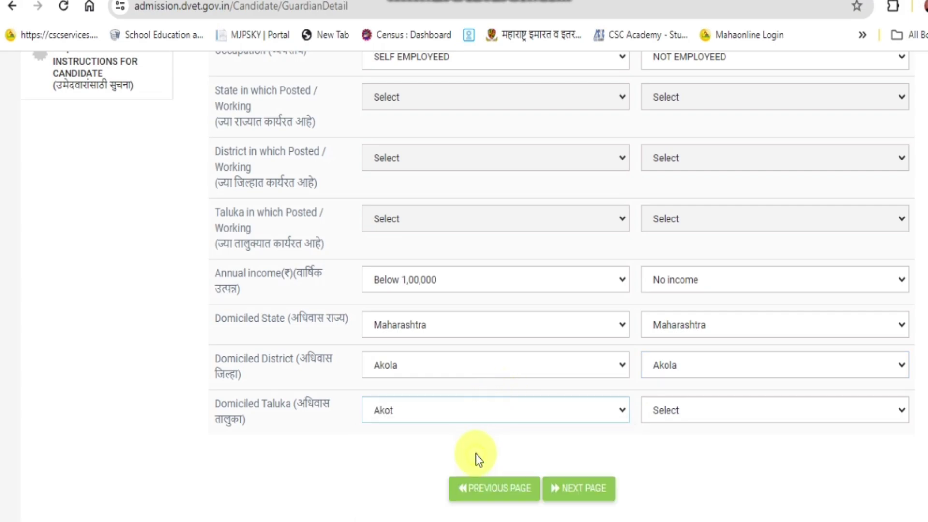
left_click(715, 406)
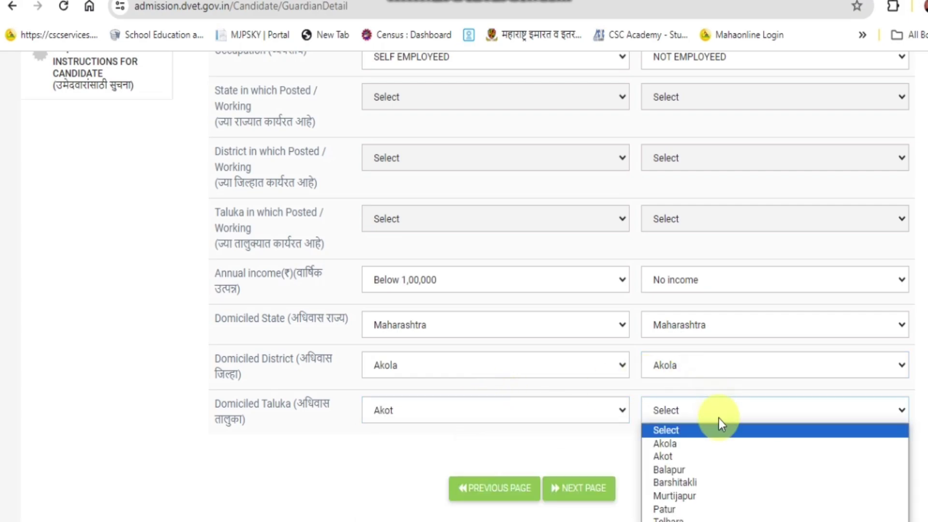
left_click(708, 459)
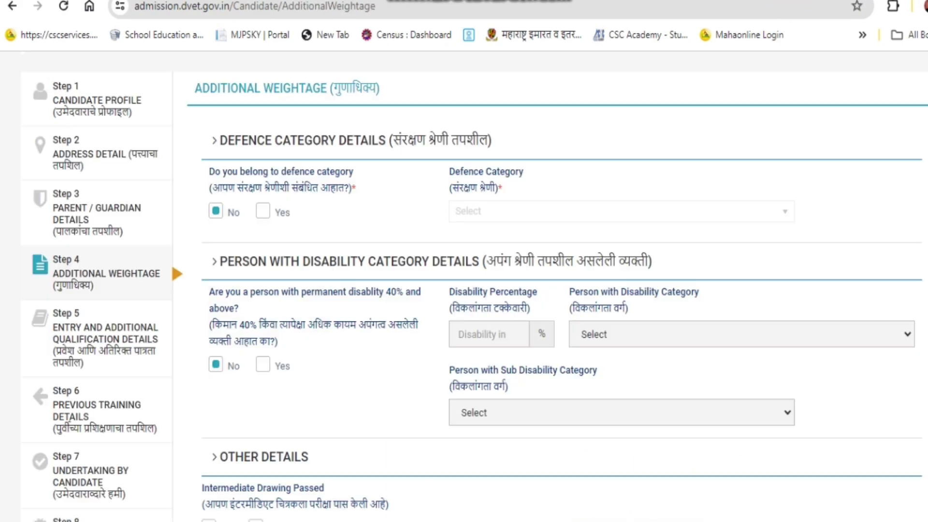
Leave all Other Details answers as No and continue to Entry Qualification.
scroll(341, 281, "down", 5)
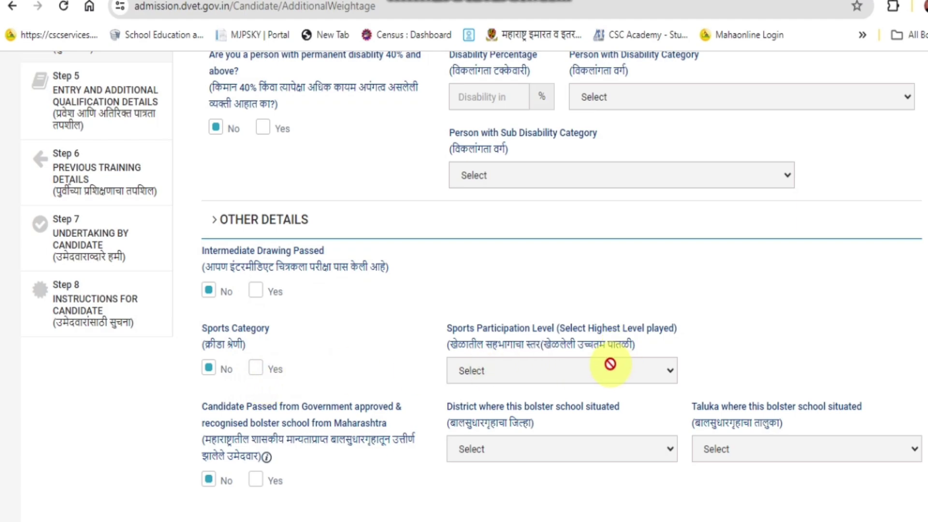
scroll(626, 357, "down", 2)
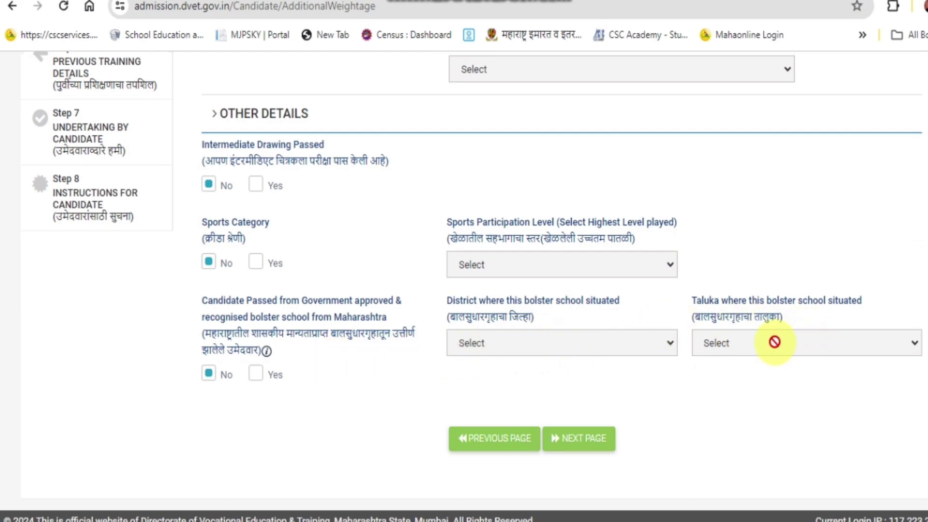
left_click(585, 440)
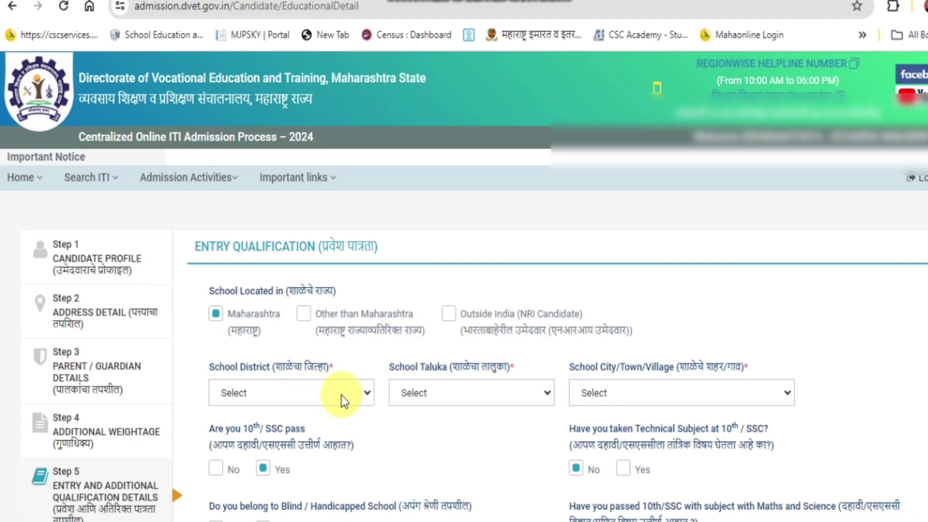
Set the school district to Akola and the school taluka to Akot.
left_click(360, 397)
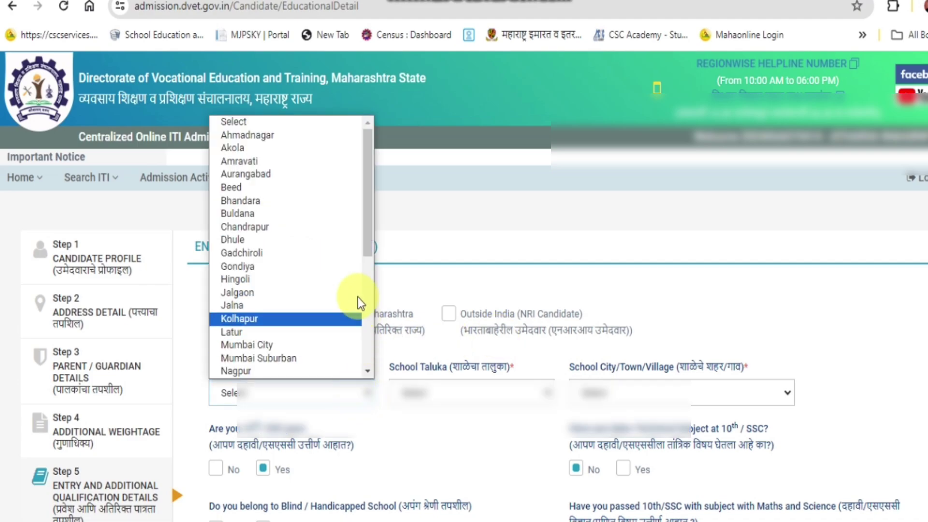
left_click(326, 149)
left_click(496, 393)
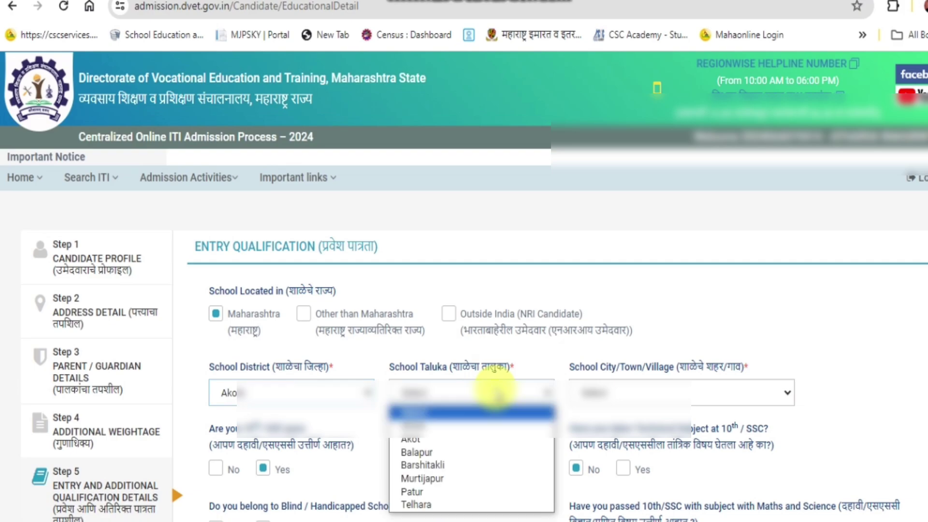
left_click(486, 438)
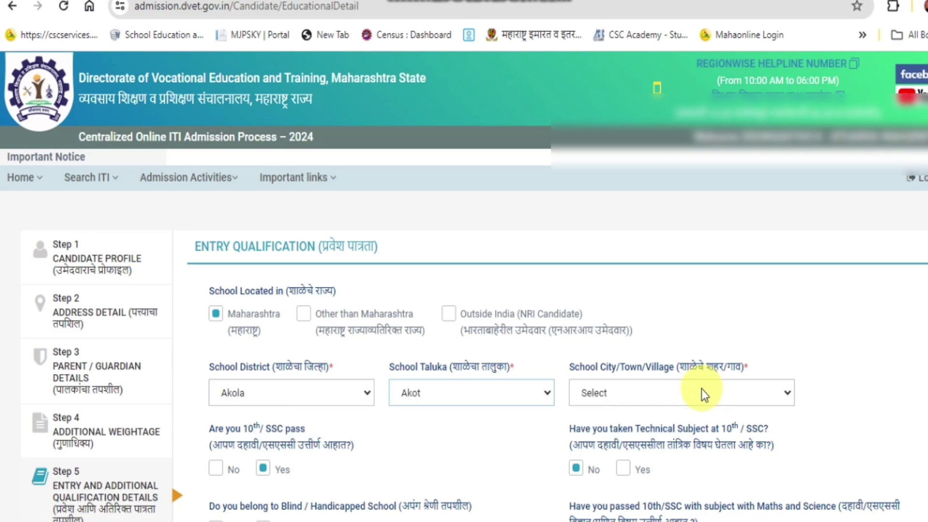
scroll(242, 249, "down", 5)
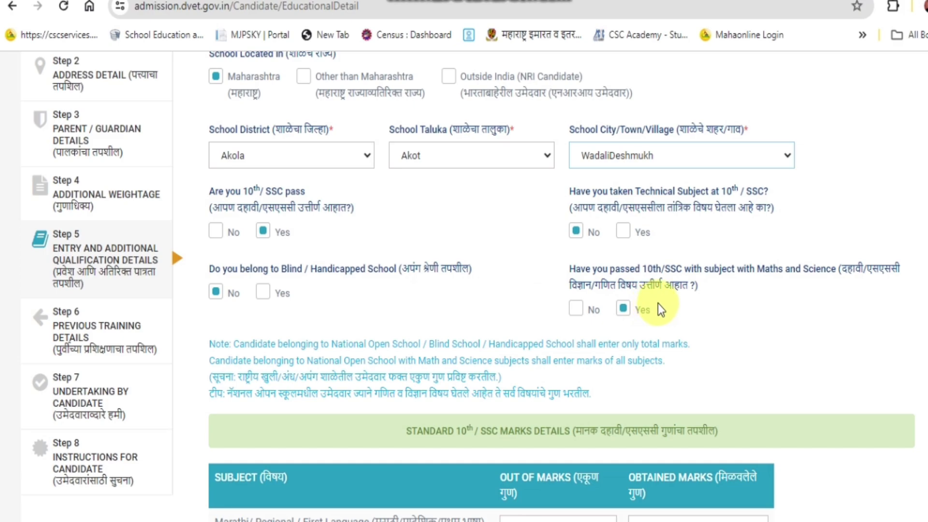
scroll(657, 303, "down", 5)
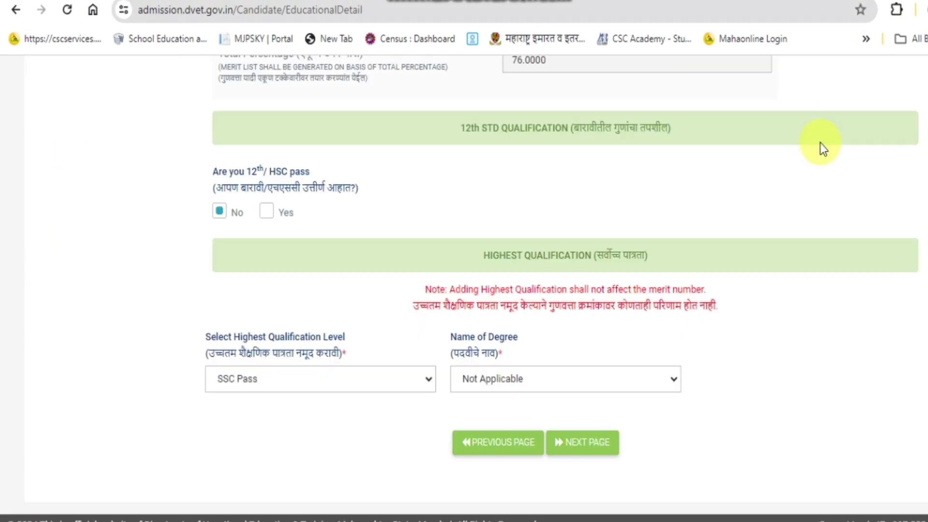
Advance to Step 6, Previous Training Details, leaving 'appeared for ITI previously' set to No.
left_click(577, 439)
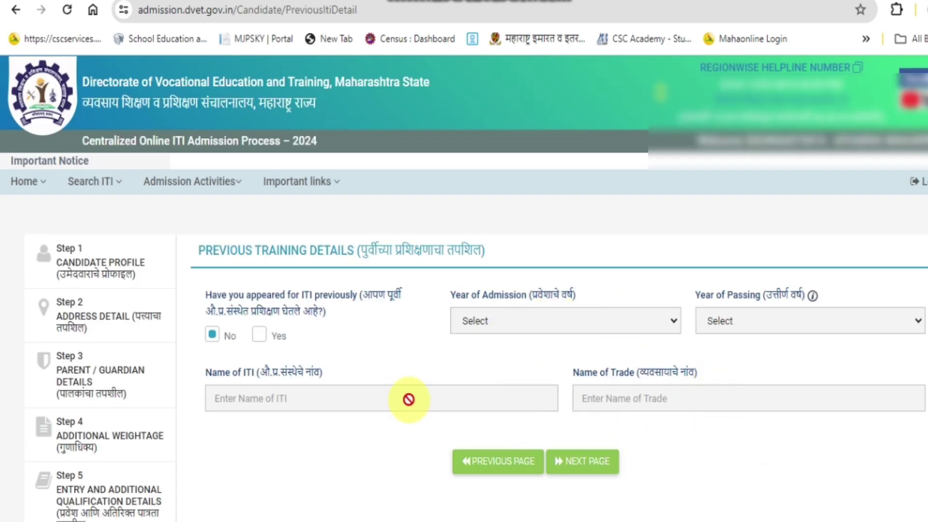
scroll(408, 400, "down", 2)
scroll(409, 400, "down", 1)
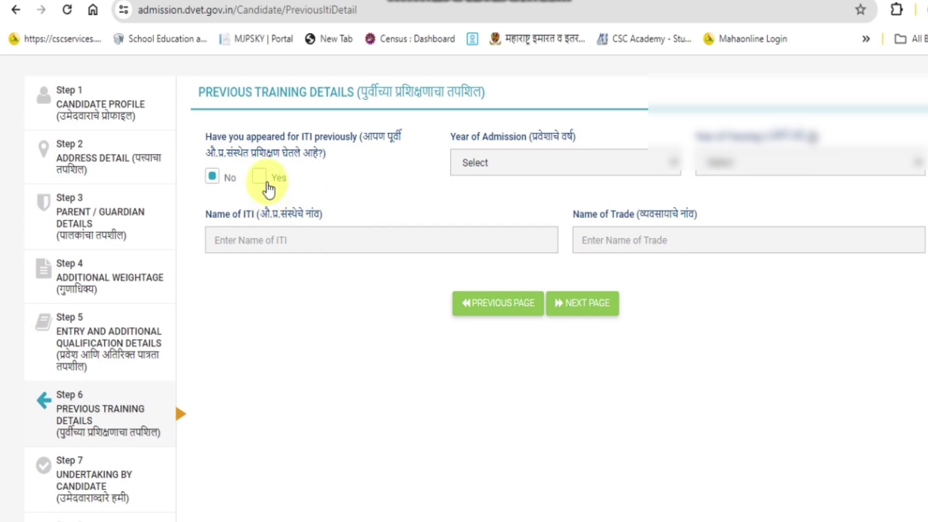
Move on to Step 7 and set the home district to Akola.
left_click(585, 309)
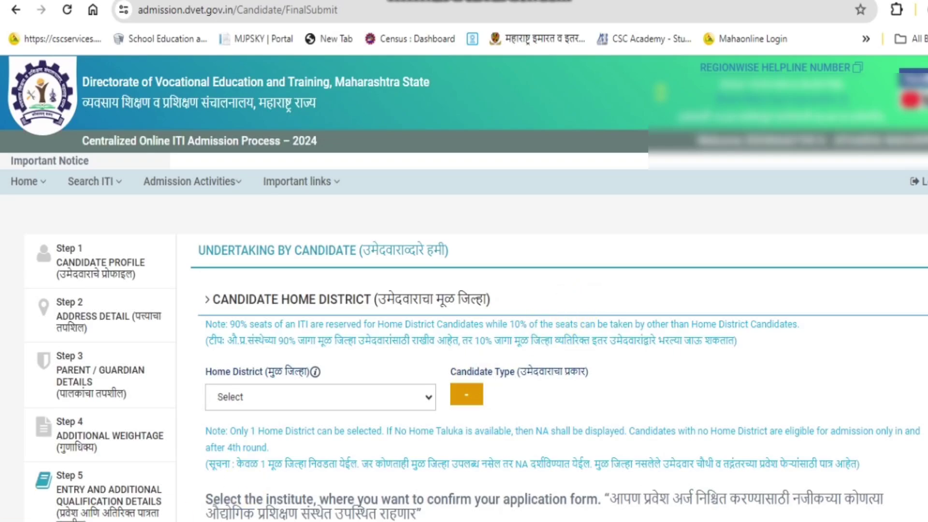
left_click(387, 402)
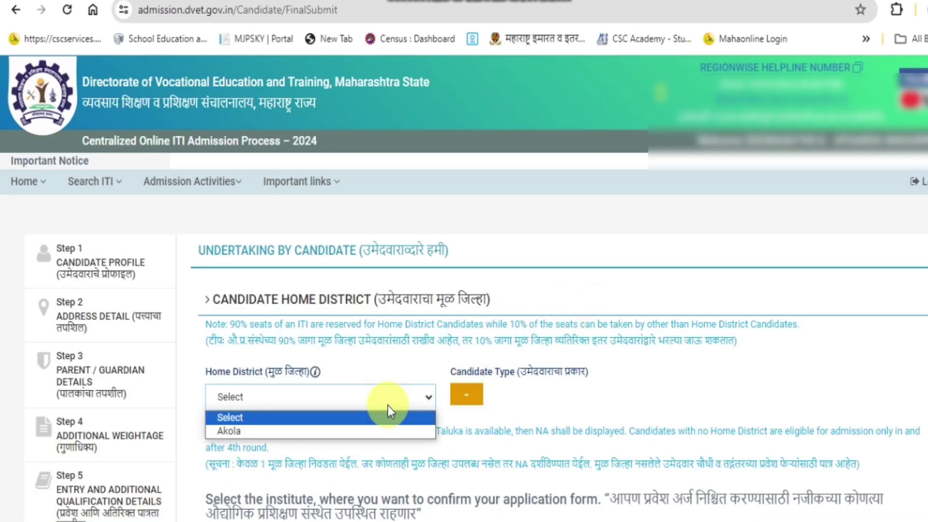
left_click(380, 428)
scroll(674, 382, "down", 5)
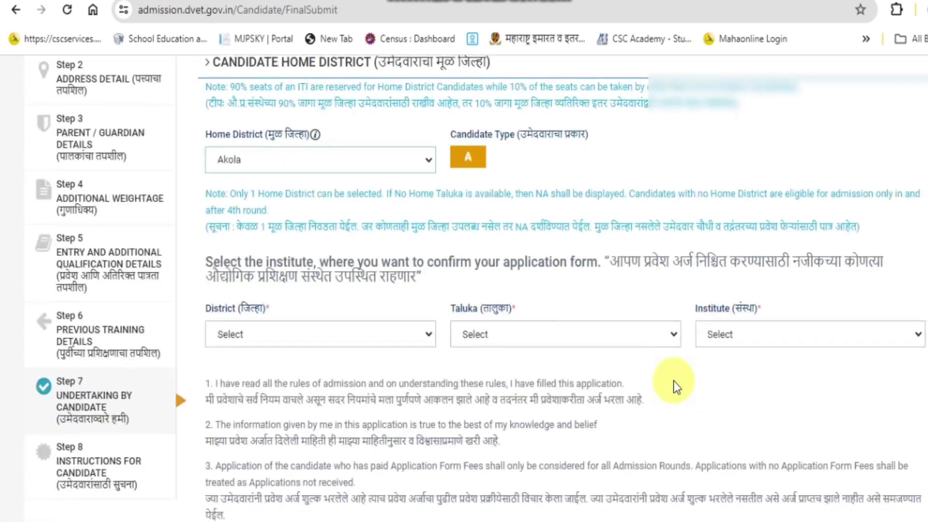
Pick district Akola, taluka Akot and Government Industrial Training Institute, Akot as confirmation institute.
left_click(396, 327)
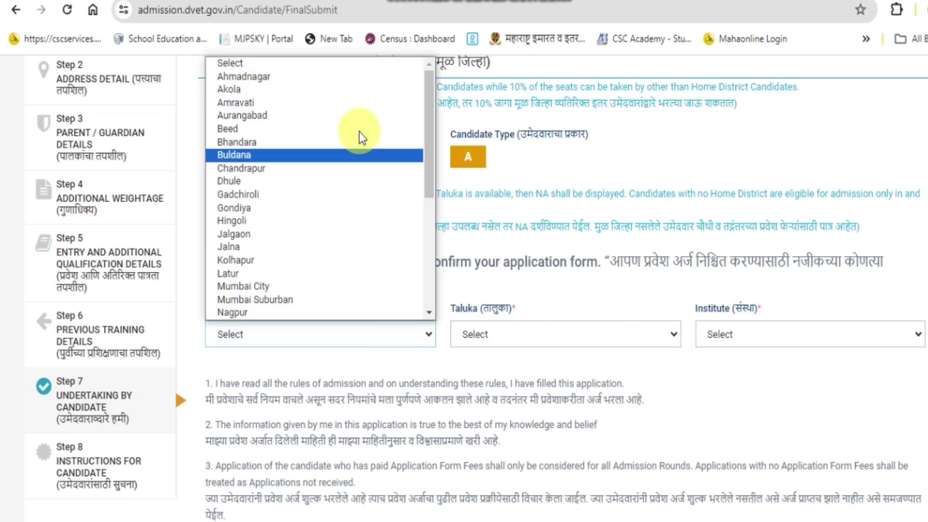
left_click(359, 93)
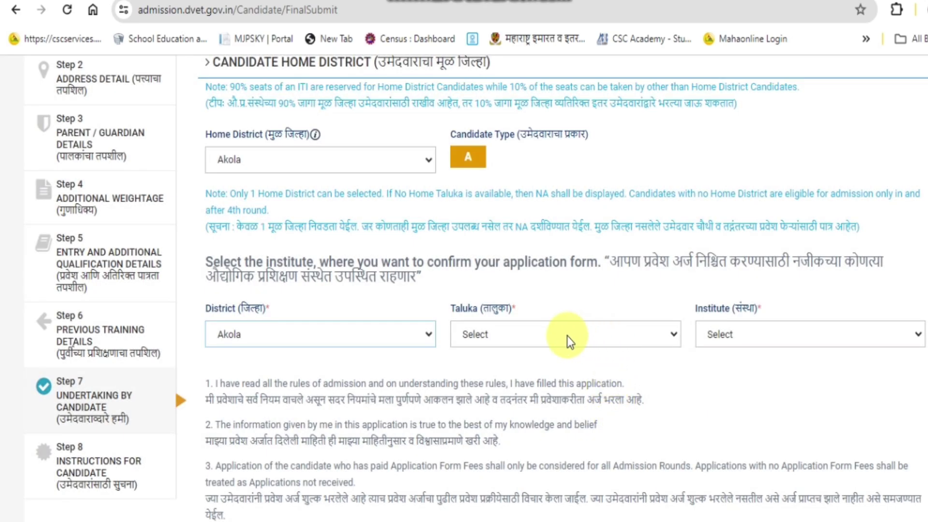
left_click(567, 336)
left_click(571, 379)
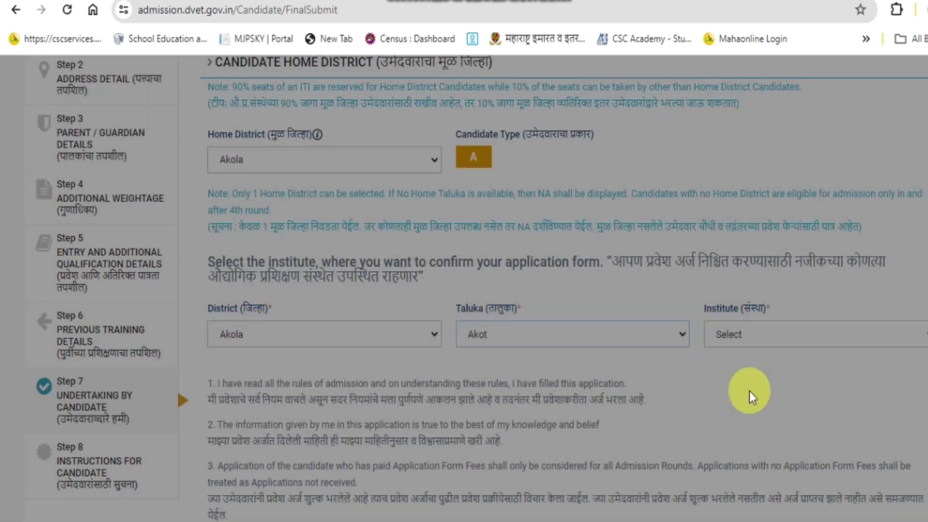
left_click(764, 337)
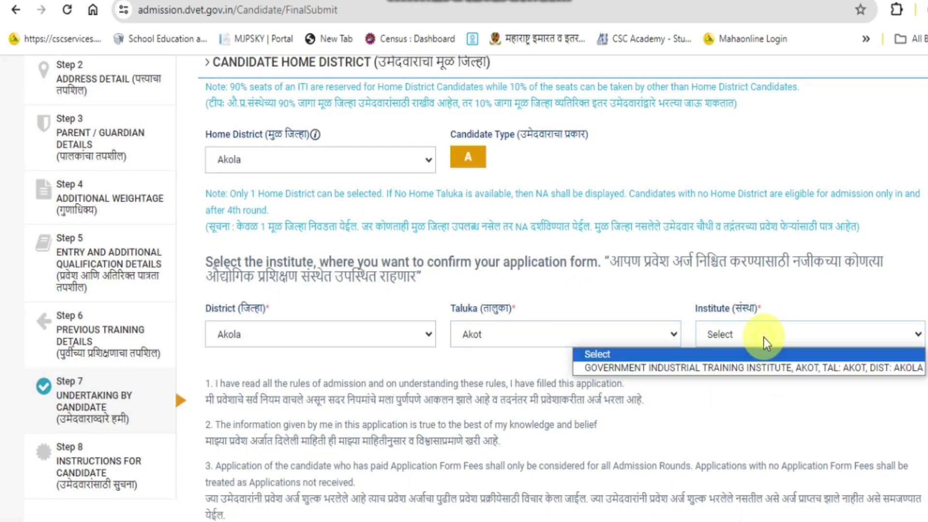
left_click(748, 368)
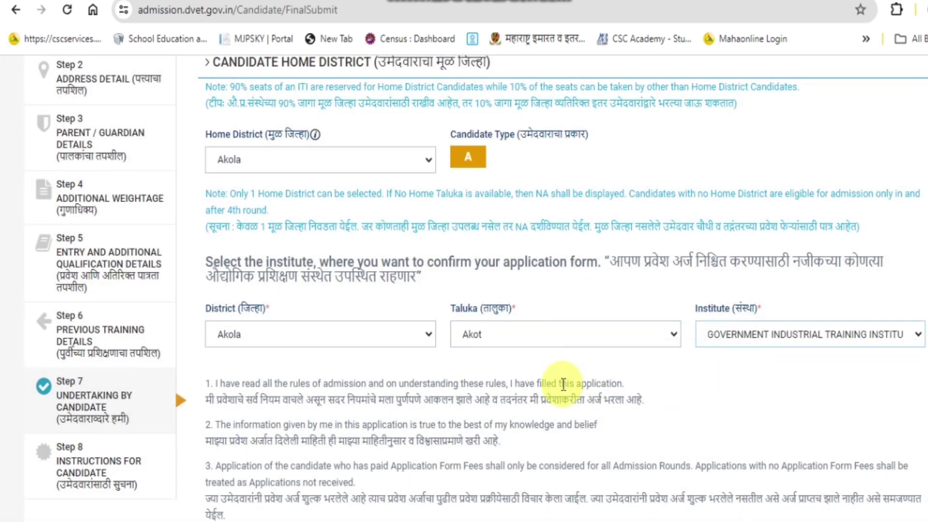
scroll(553, 371, "down", 5)
scroll(553, 371, "down", 3)
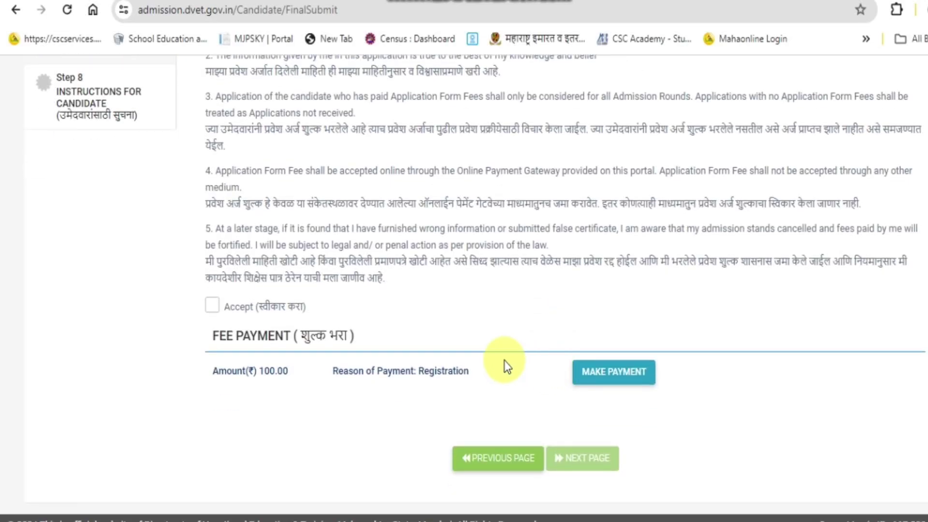
Tick Accept on the undertaking and start the ₹100 registration fee payment.
left_click(213, 307)
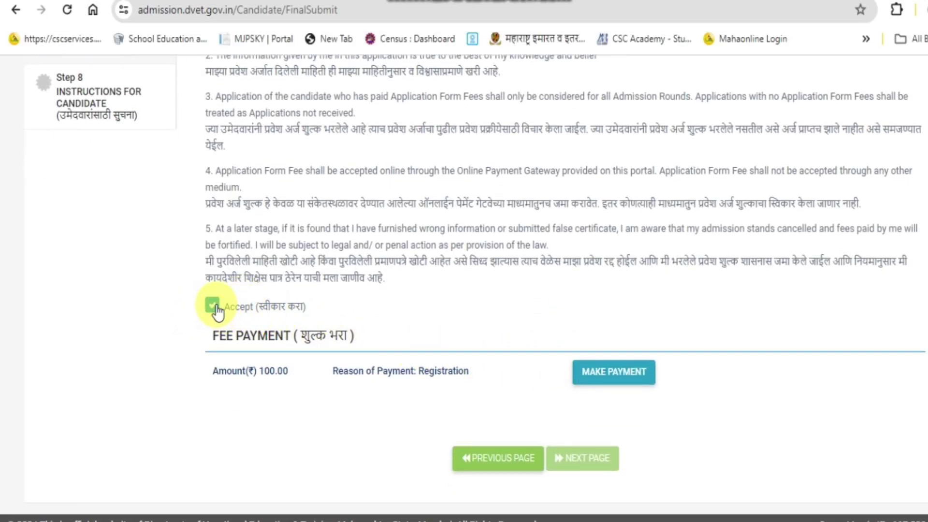
left_click(624, 381)
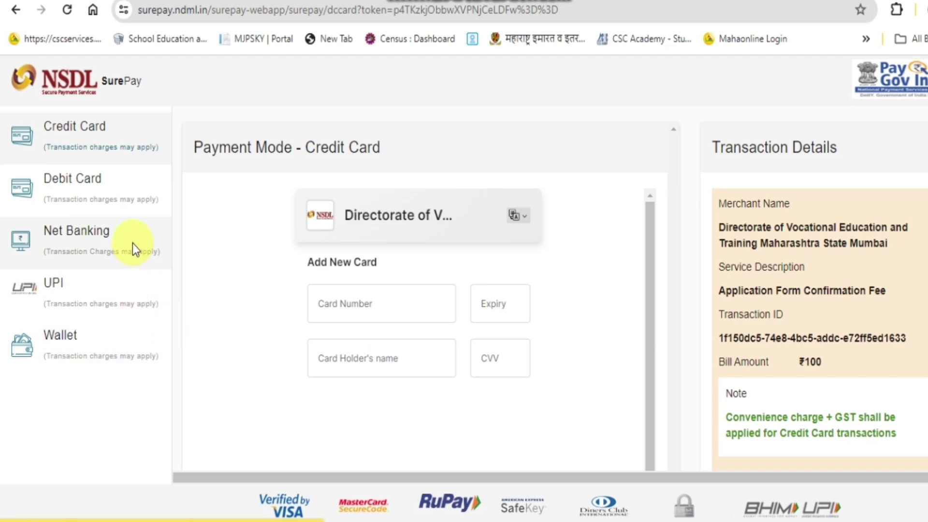
Pay the ₹100 fee by UPI, entering the candidate's UPI ID.
left_click(105, 285)
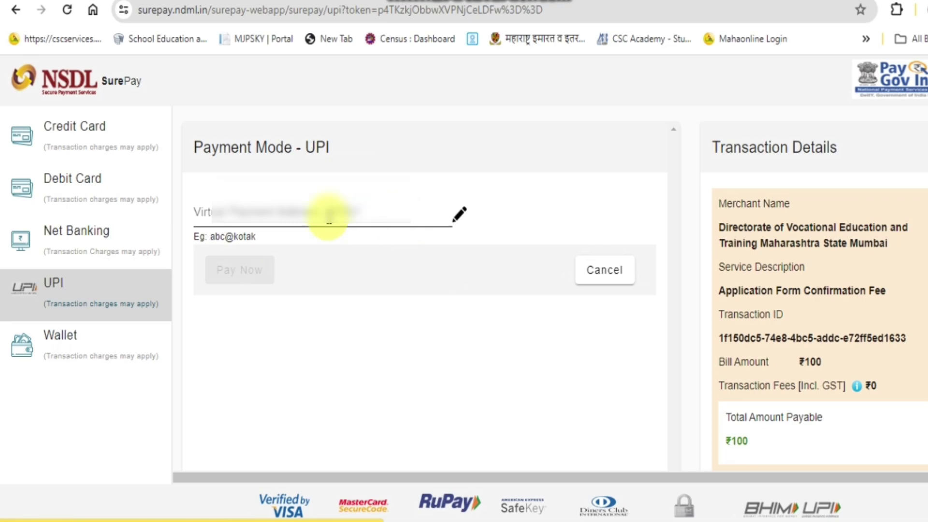
left_click(328, 214)
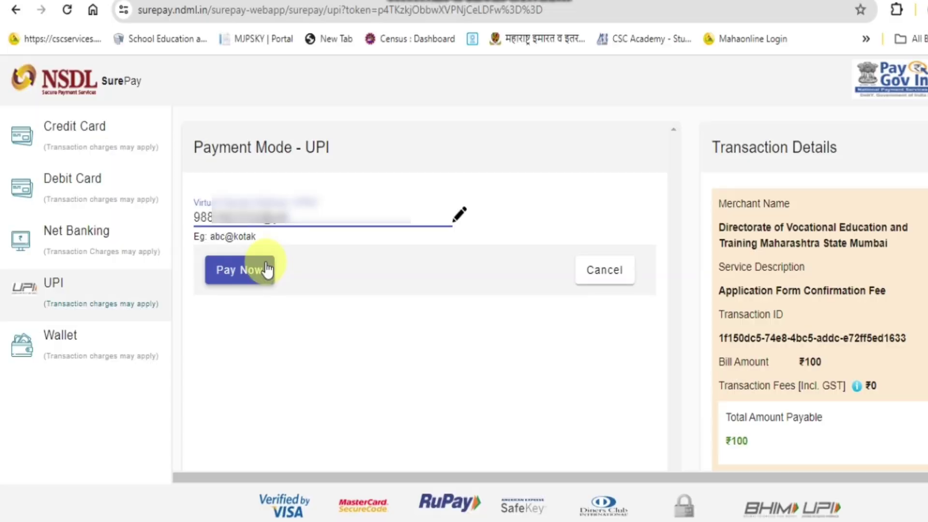
left_click(268, 270)
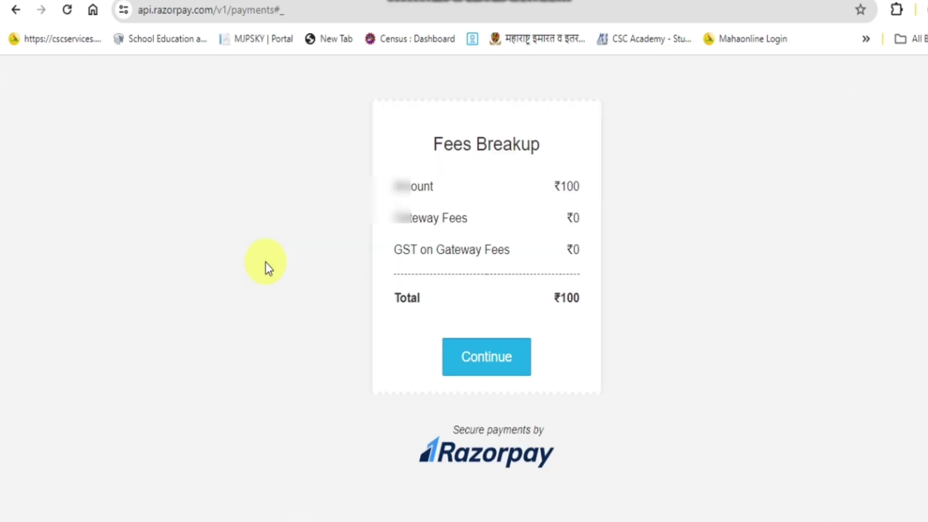
Continue past the Razorpay fees breakup to complete the ₹100 payment.
left_click(491, 364)
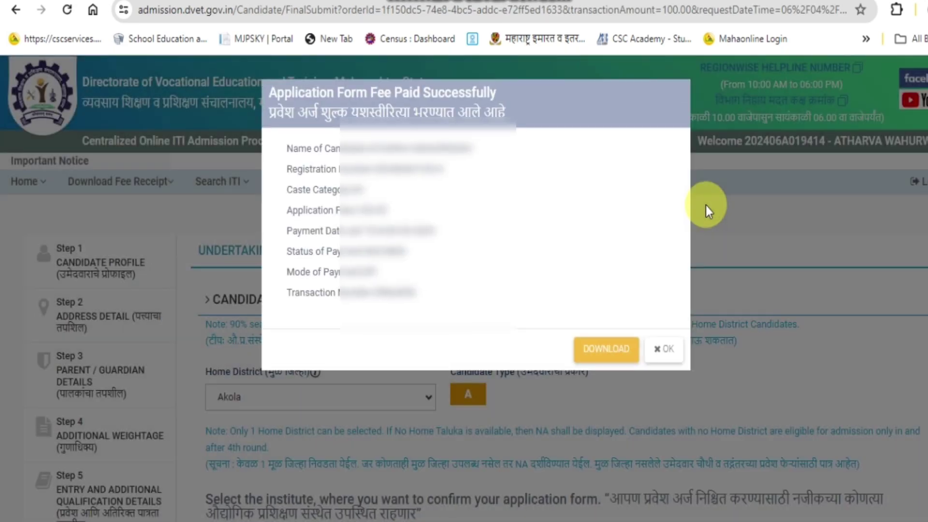
Download the 502 KB fee receipt PDF to the Desktop and dismiss the fee-paid message.
left_click(610, 352)
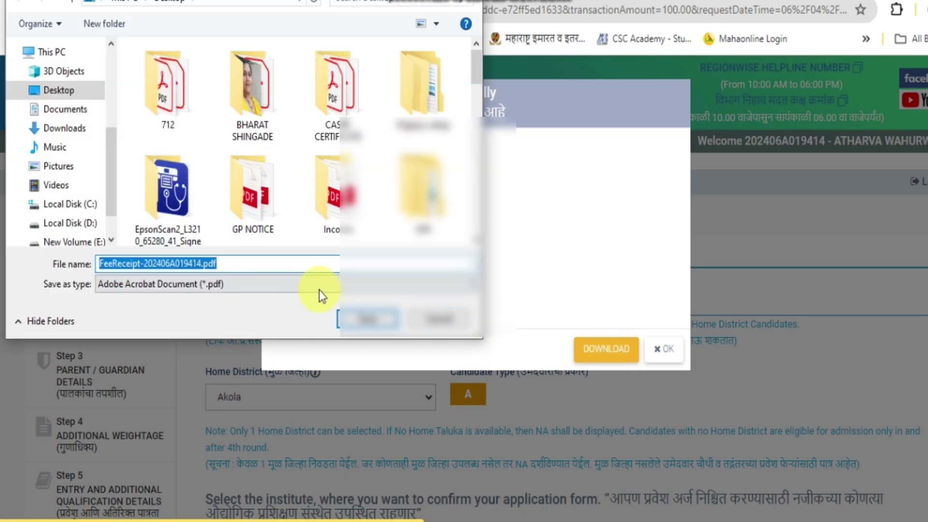
left_click(367, 319)
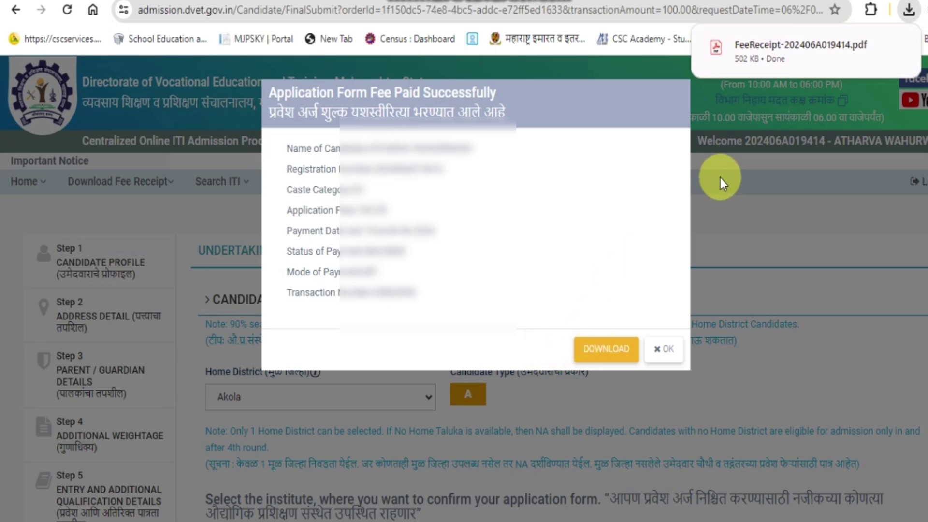
left_click(664, 350)
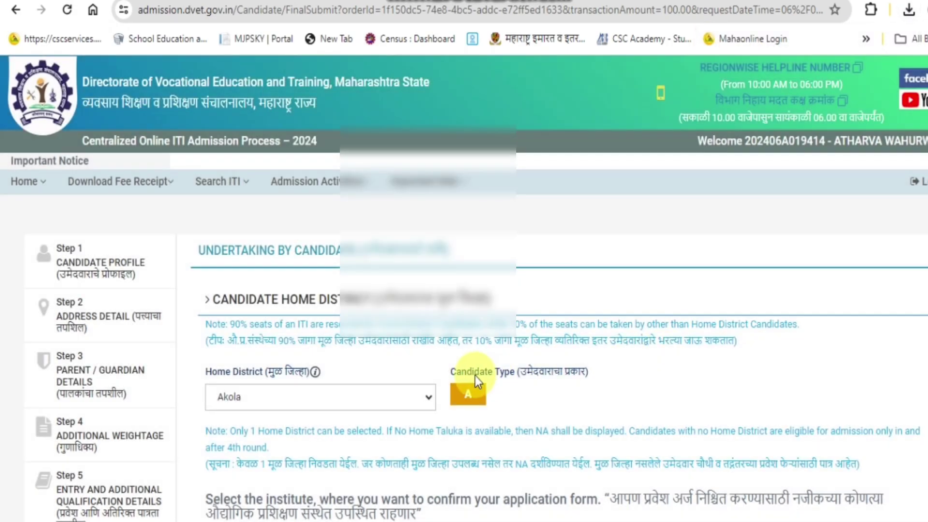
Go to Step 8, Instructions for Candidate, and reach the Generate PDF buttons.
scroll(454, 370, "down", 12)
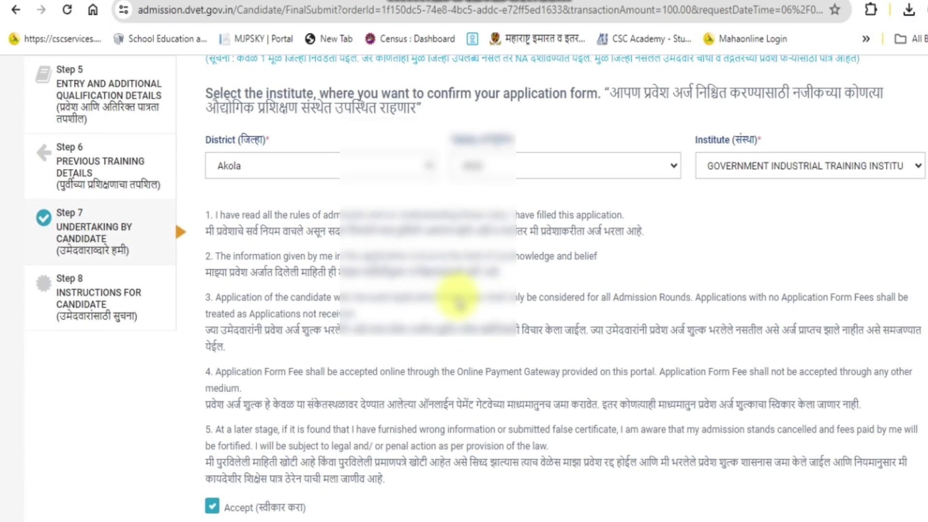
scroll(518, 321, "up", 5)
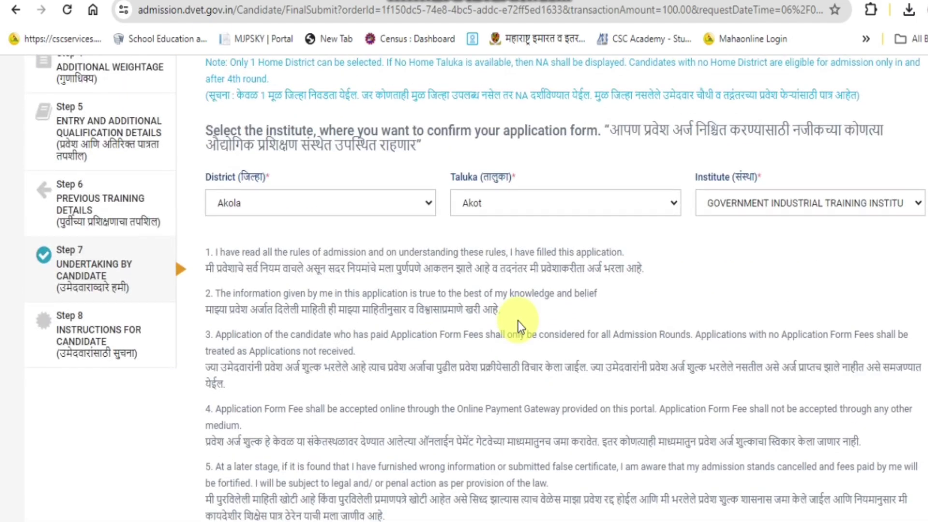
scroll(518, 321, "down", 5)
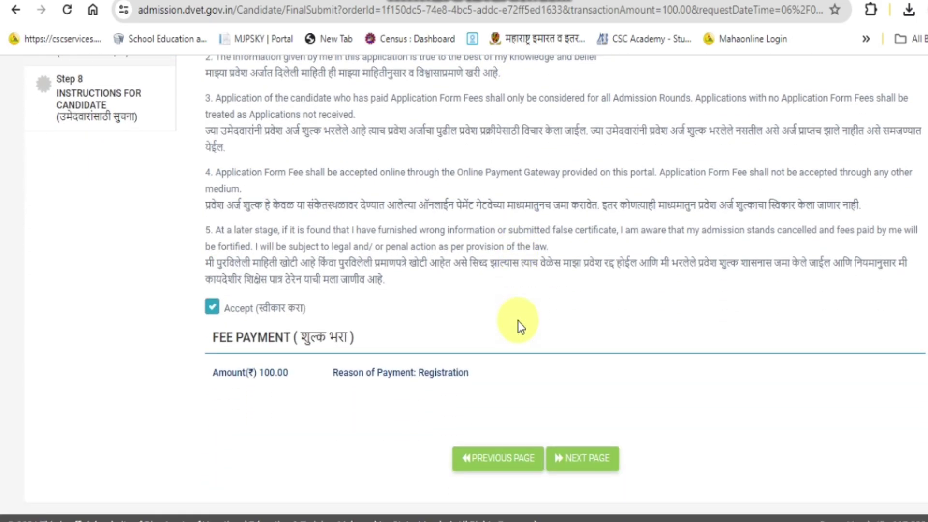
scroll(507, 325, "up", 5)
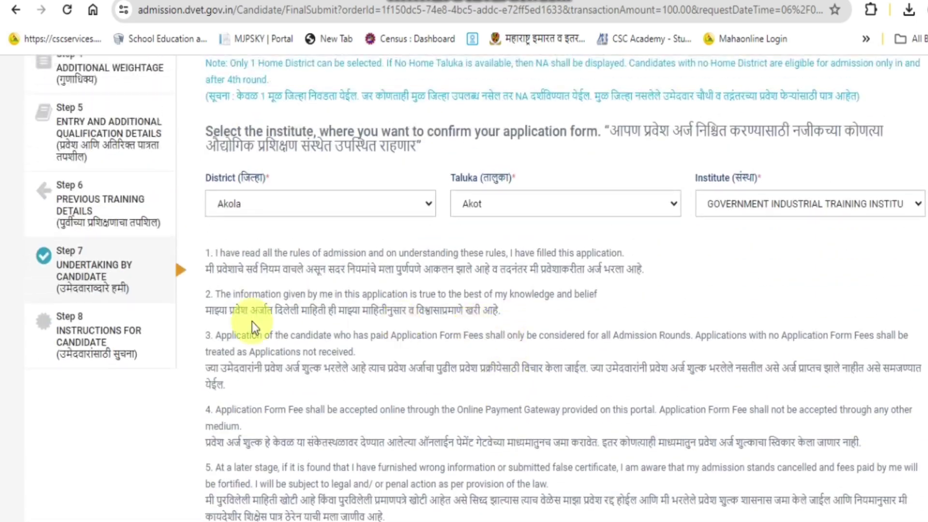
left_click(114, 341)
scroll(570, 372, "down", 15)
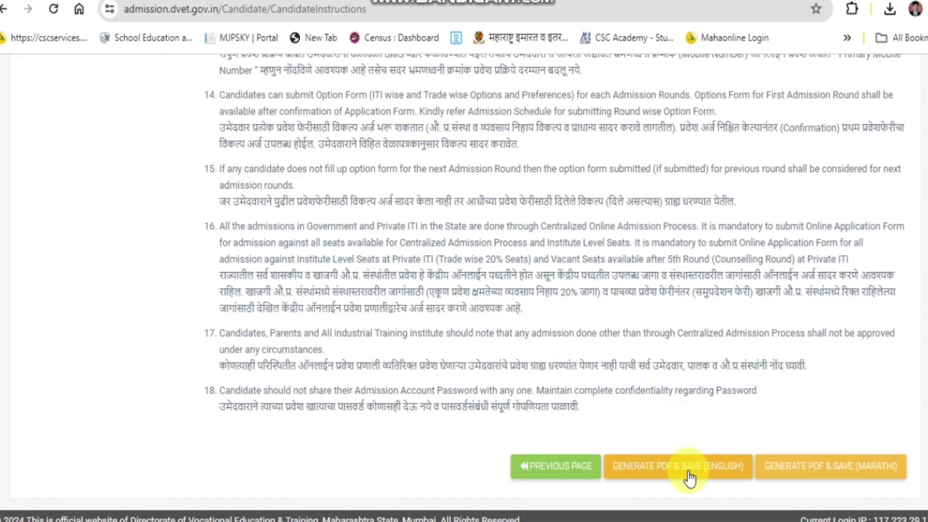
Save the application form via 'Generate PDF & Save' in English, then in Marathi.
left_click(713, 468)
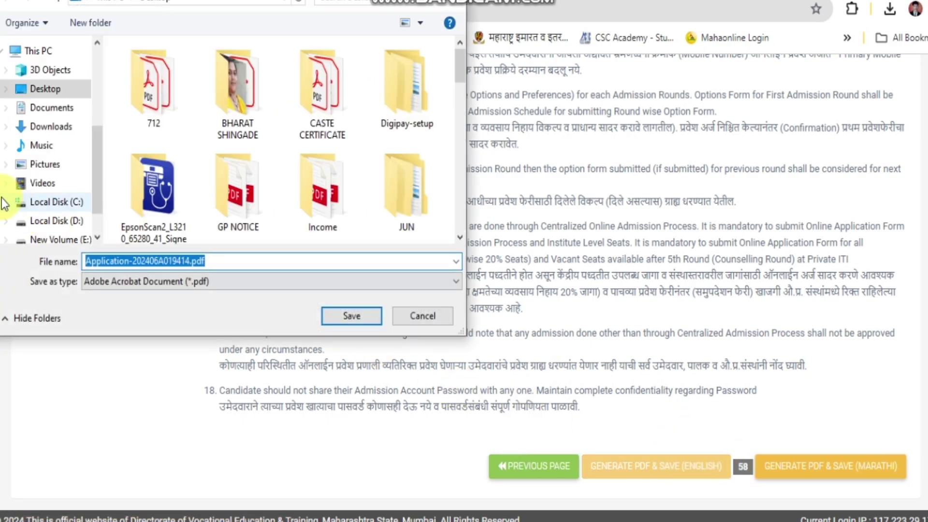
left_click(351, 316)
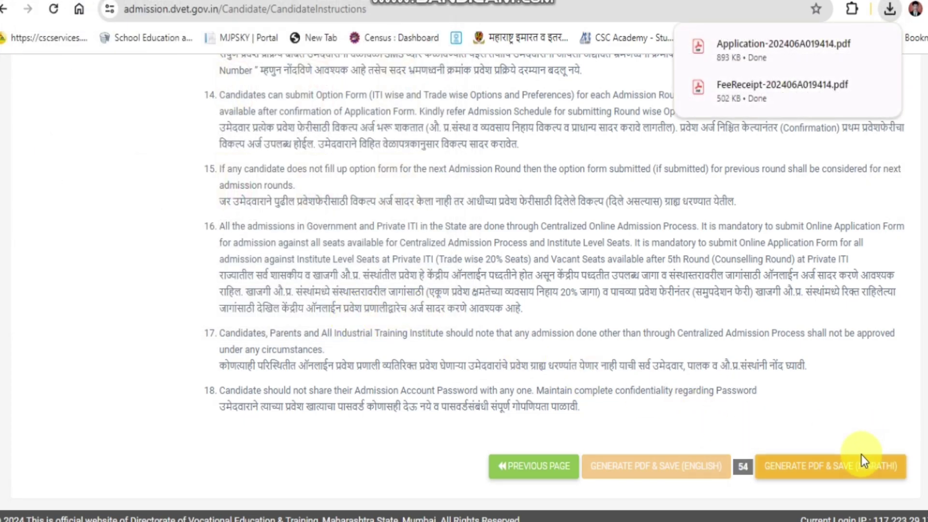
left_click(818, 467)
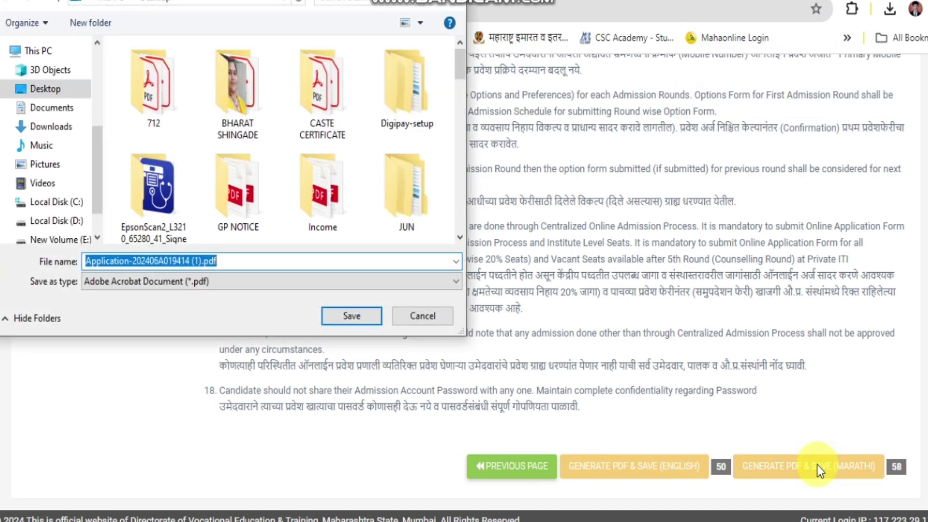
left_click(347, 318)
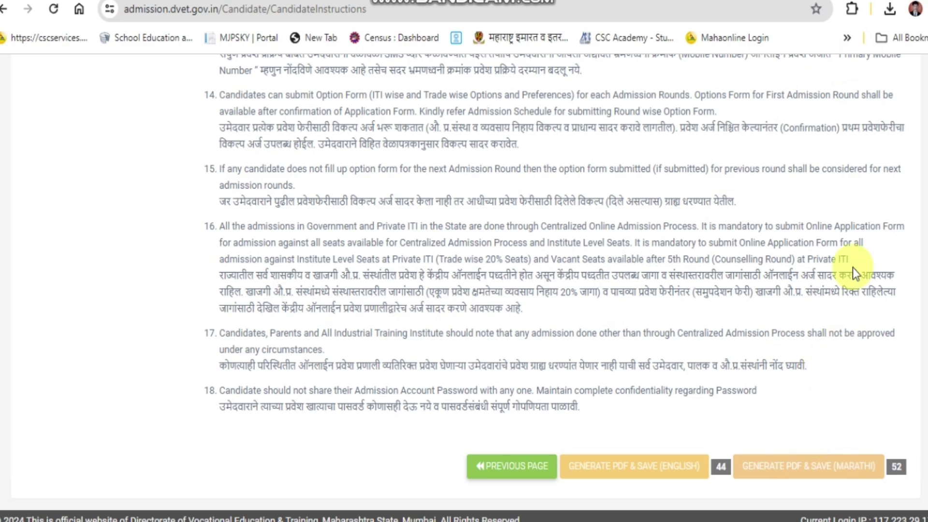
Open the downloaded Application PDF from Chrome's downloads through its File Explorer folder.
left_click(889, 11)
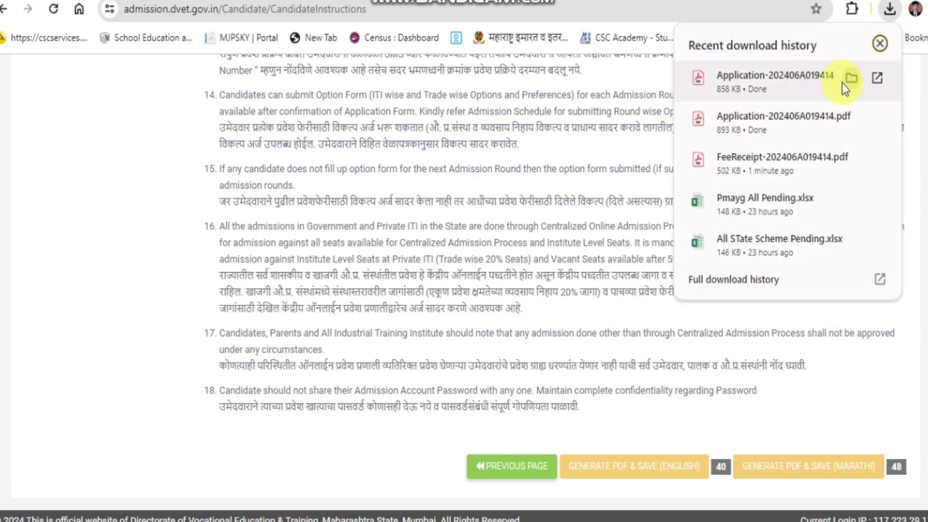
left_click(850, 79)
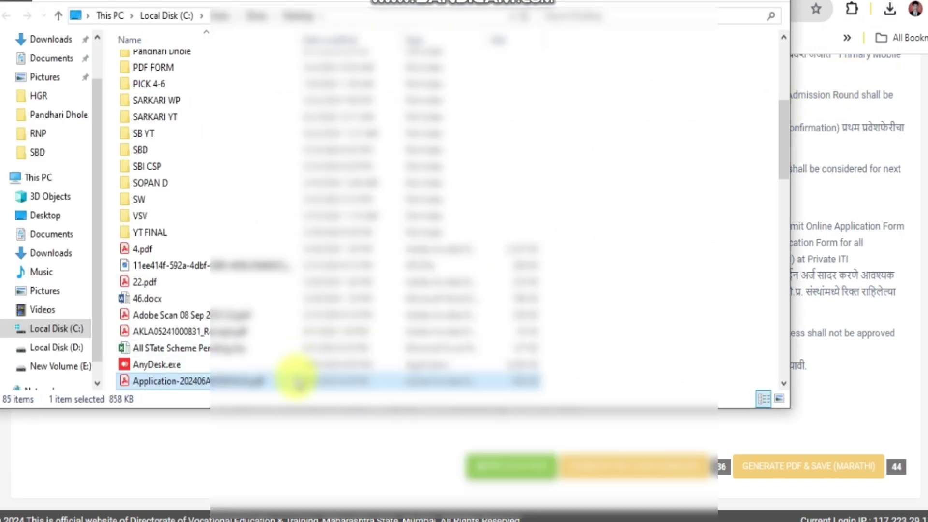
double_click(296, 380)
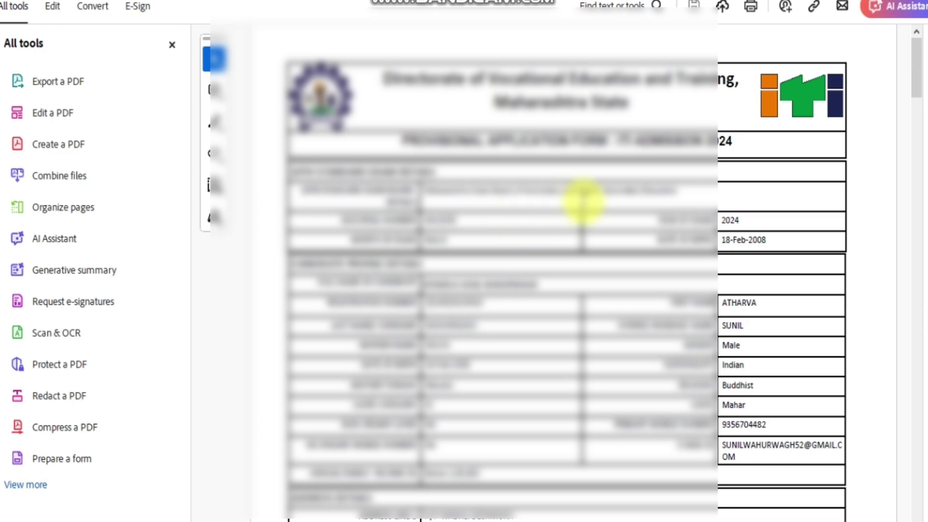
scroll(592, 201, "down", 5)
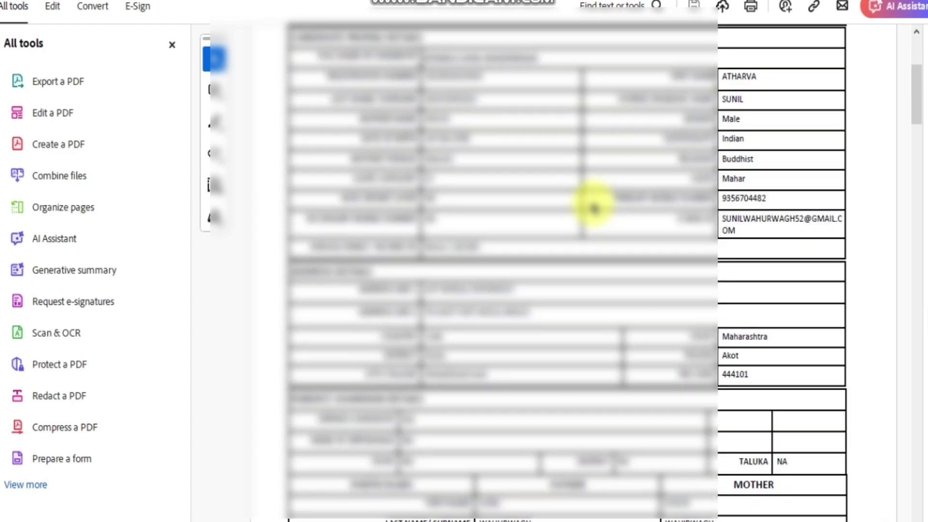
scroll(594, 206, "down", 14)
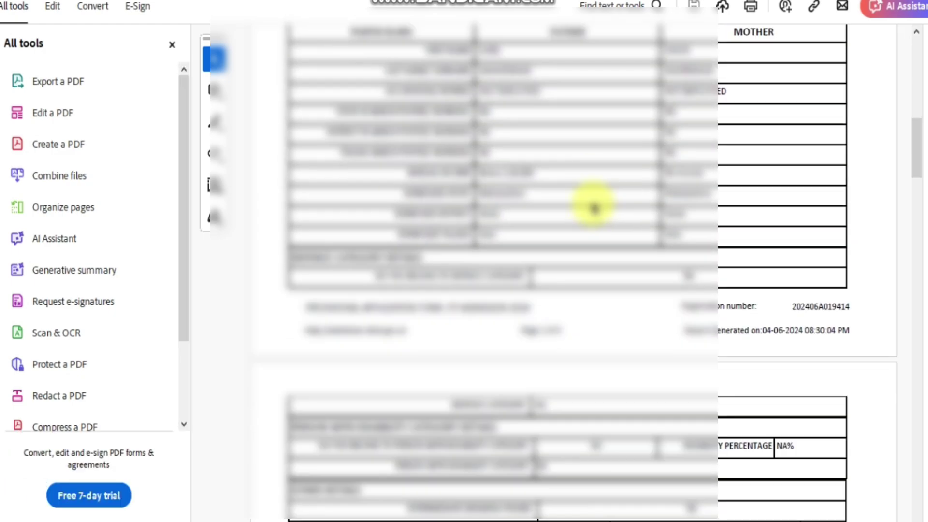
scroll(591, 205, "down", 5)
scroll(591, 203, "down", 3)
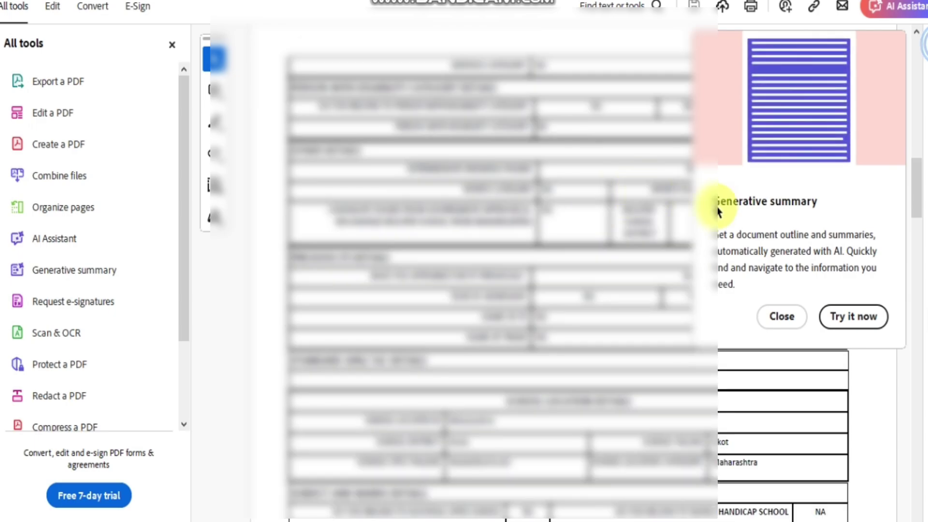
left_click(781, 317)
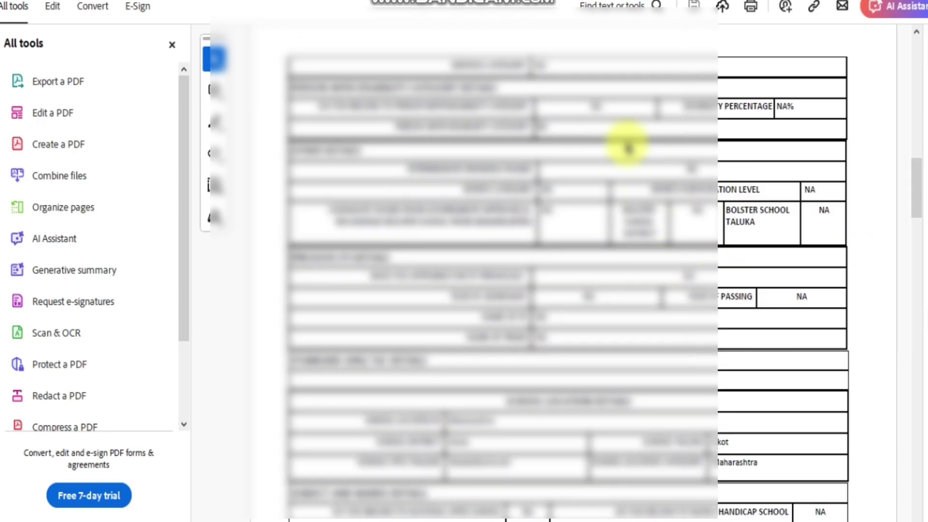
scroll(626, 144, "down", 2)
scroll(626, 144, "down", 11)
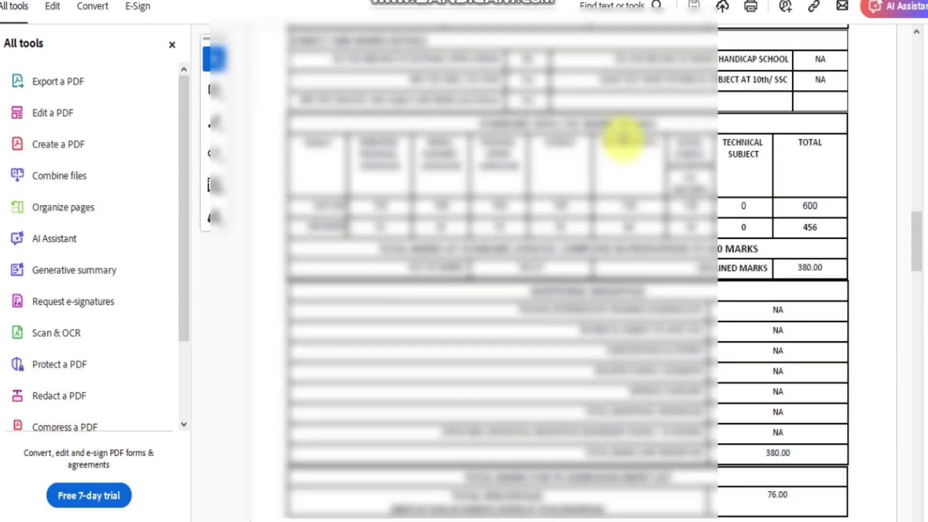
scroll(625, 144, "down", 20)
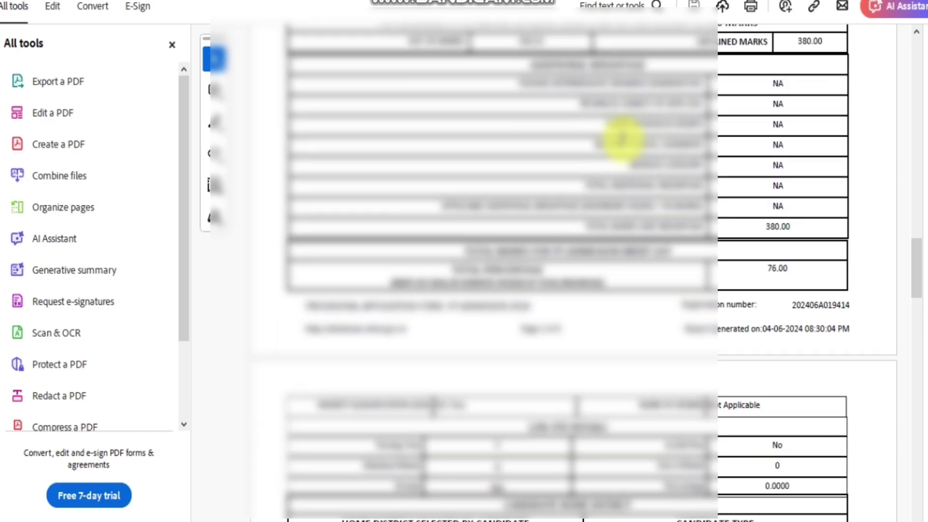
scroll(624, 139, "down", 12)
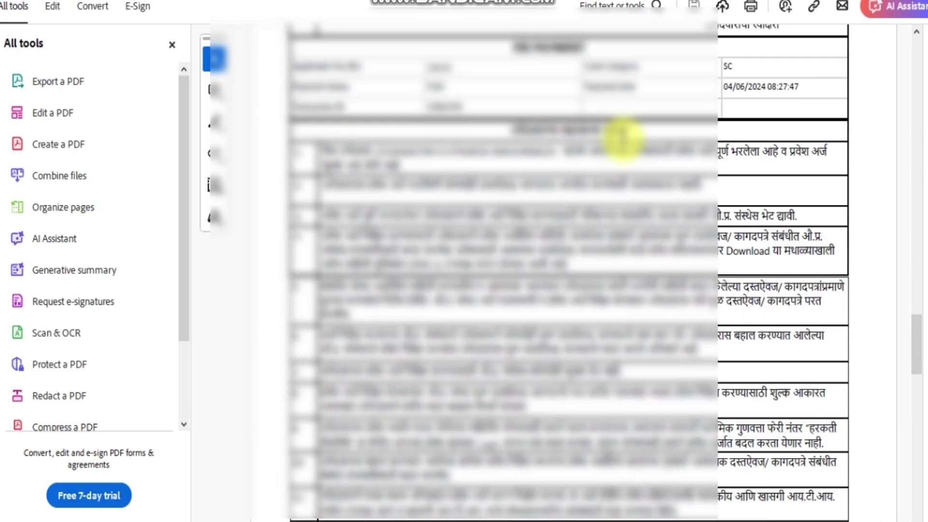
scroll(624, 139, "down", 8)
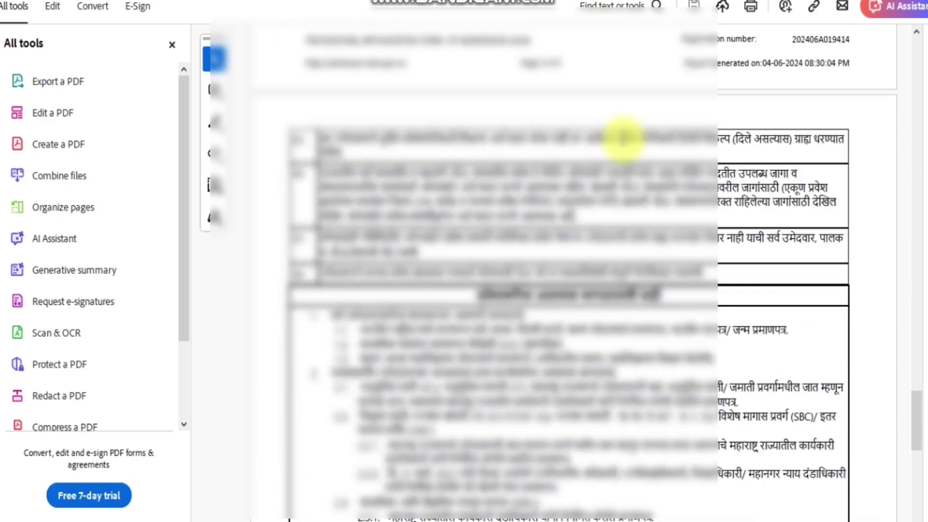
scroll(624, 140, "down", 14)
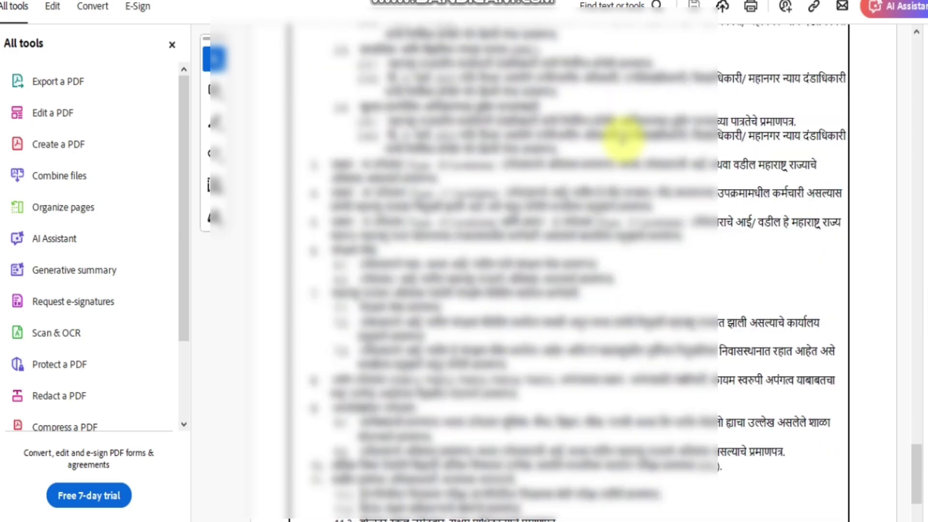
scroll(624, 140, "down", 12)
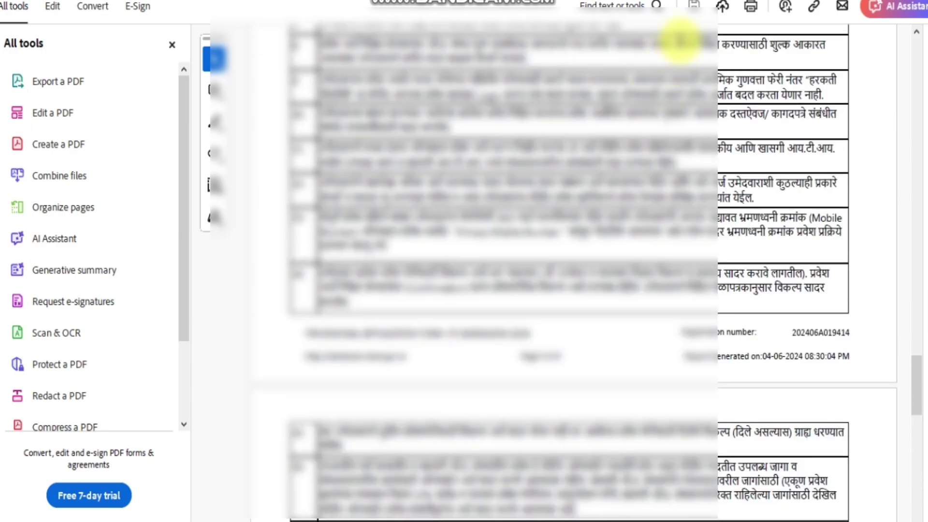
Print the application form after choosing the paper size in the printer Properties.
left_click(752, 6)
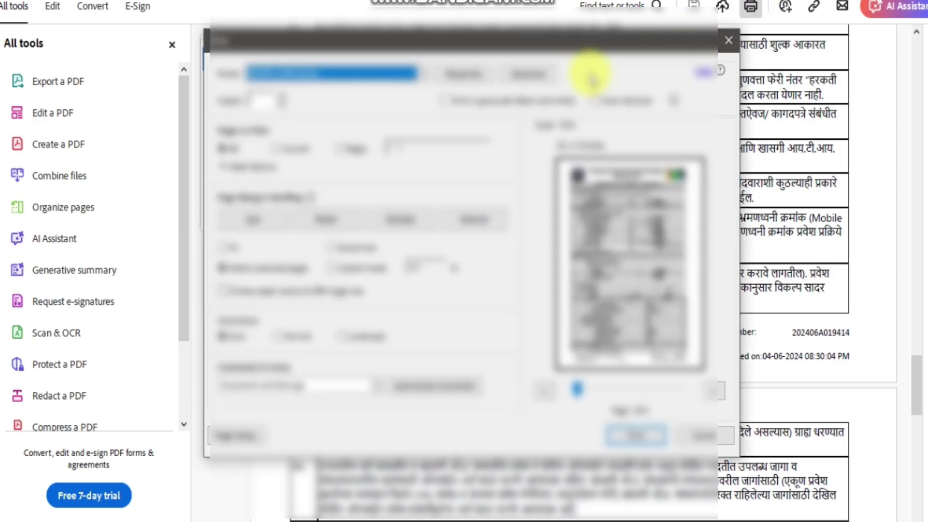
left_click(476, 75)
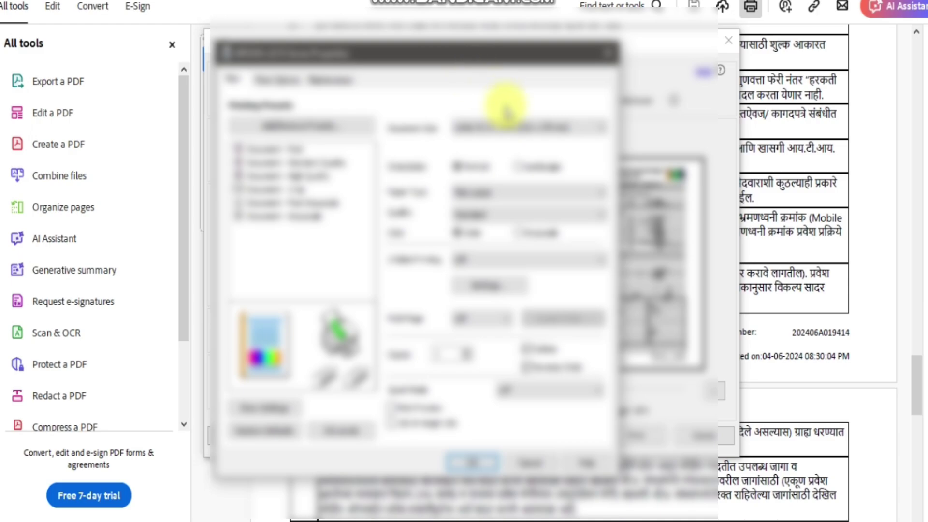
left_click(502, 127)
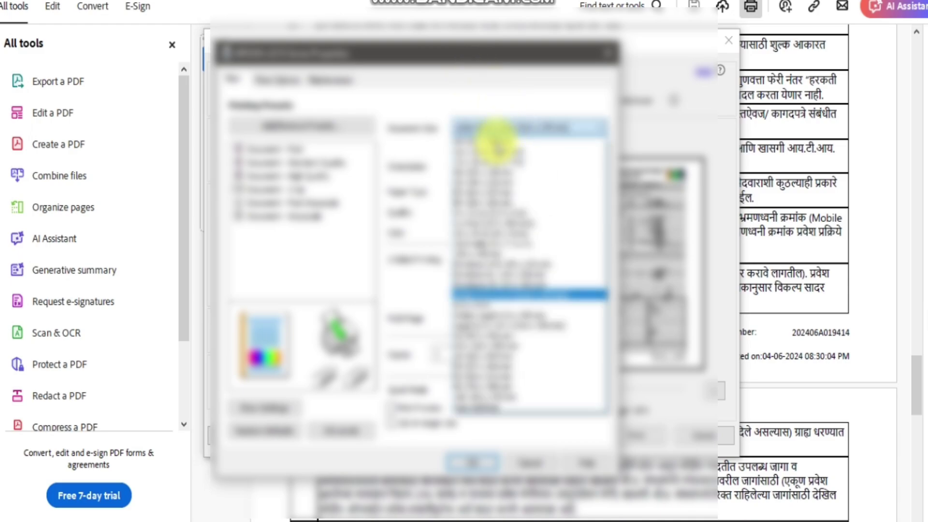
left_click(496, 142)
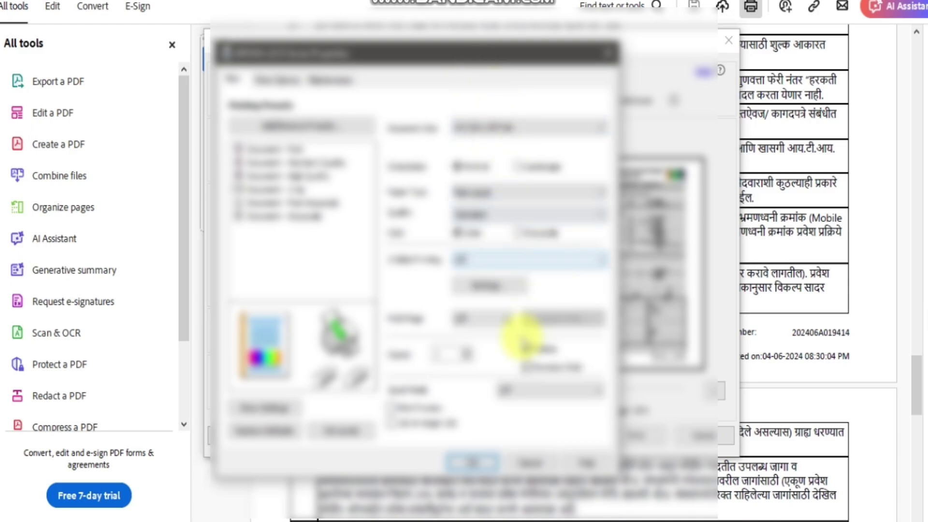
left_click(481, 464)
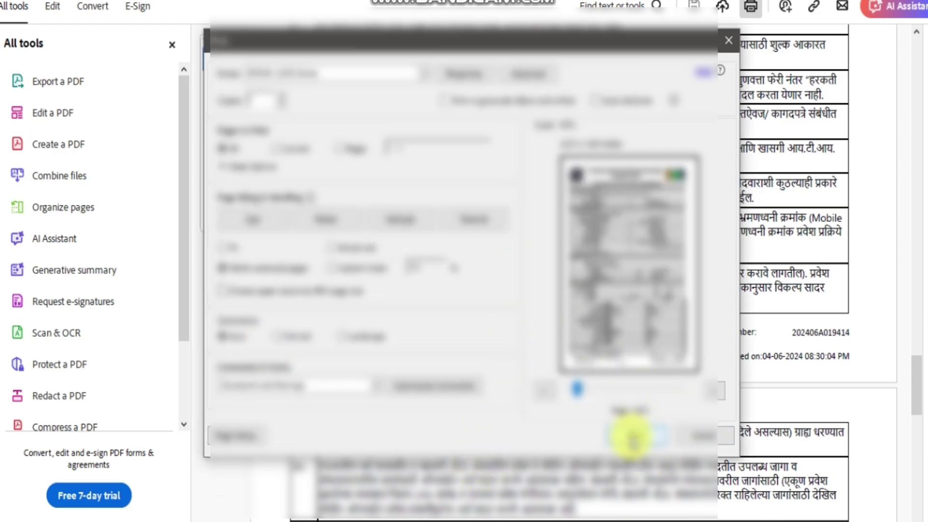
left_click(631, 437)
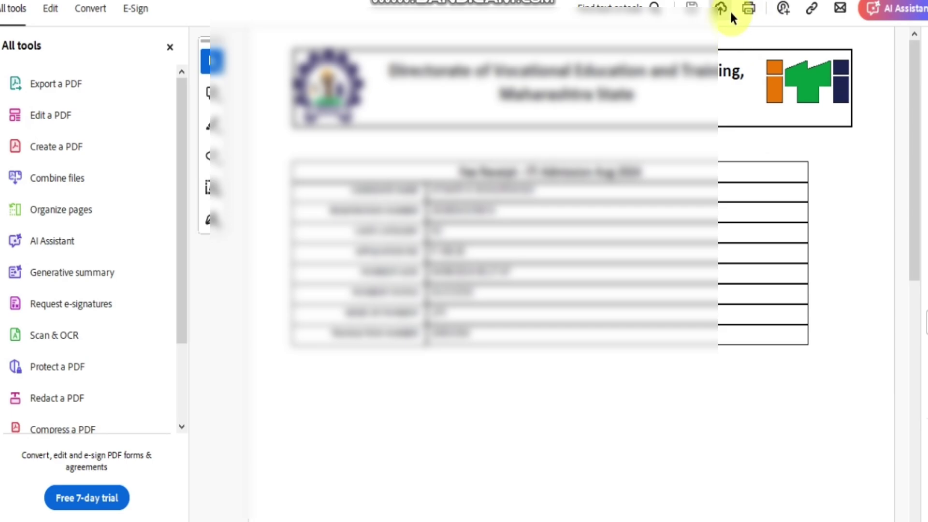
Print the ITI admission fee receipt PDF from Adobe Acrobat Reader.
left_click(750, 10)
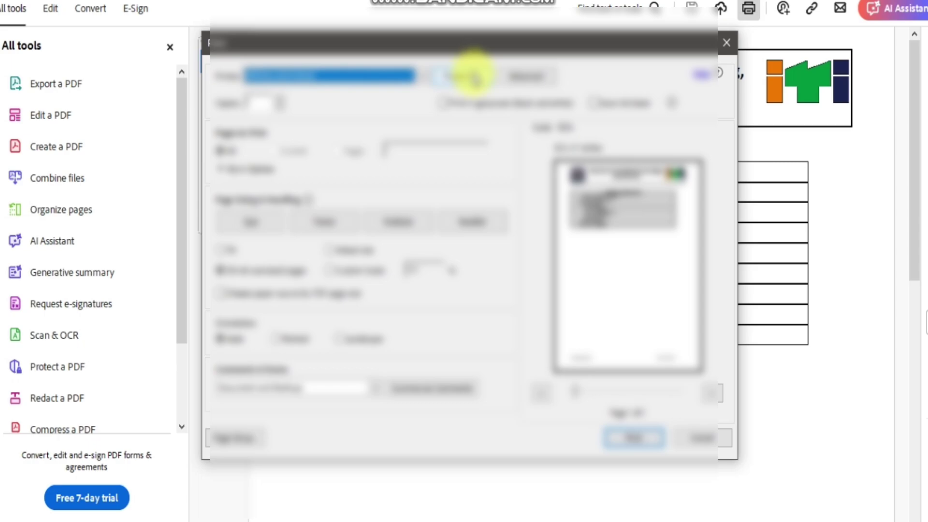
left_click(636, 438)
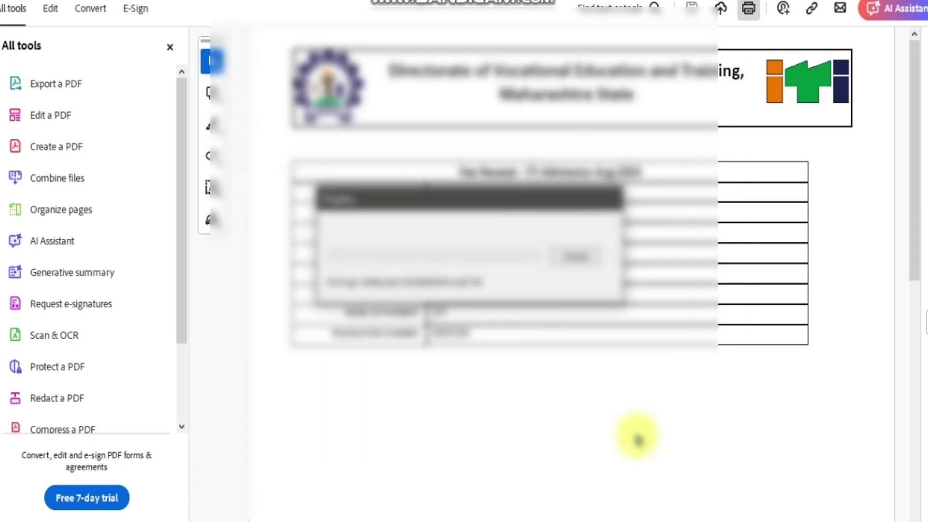